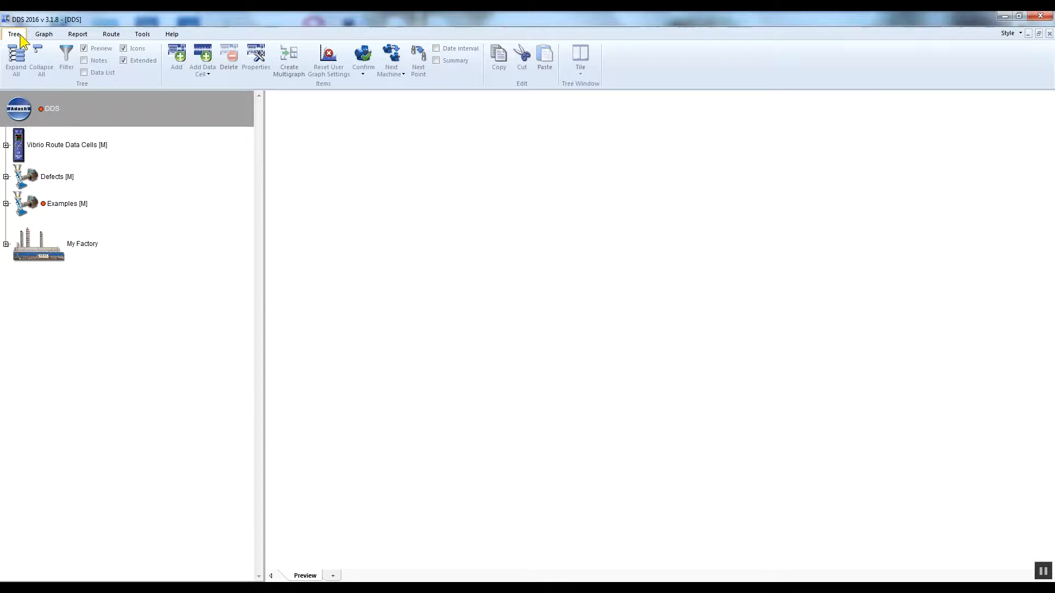
Expand the Defects machine, preview the graphs of its Unbalance point and list that point's measurements.
{"action": "left_click", "coordinate": [52, 35]}
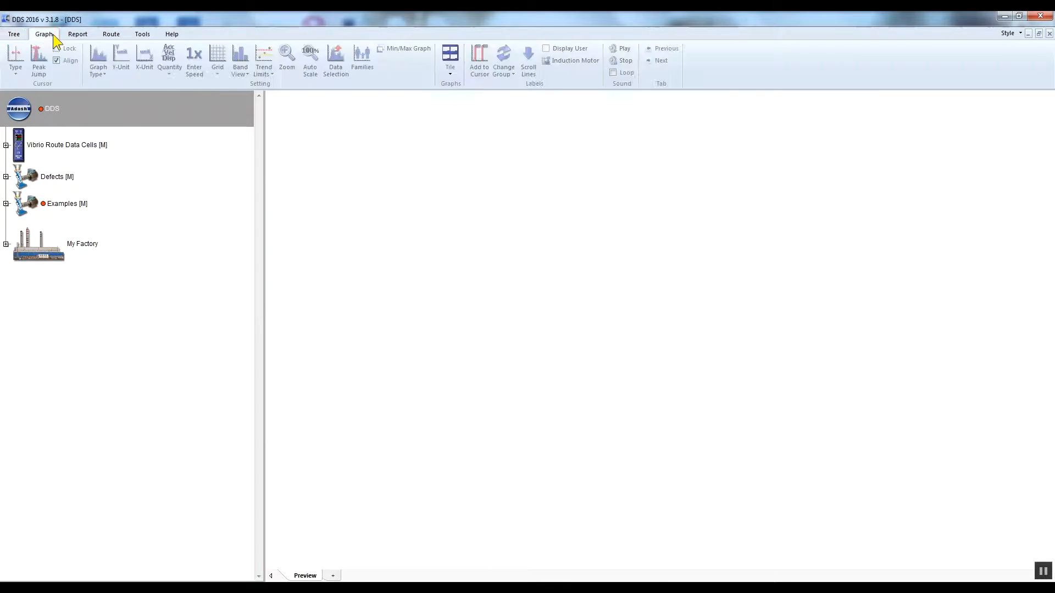
{"action": "left_click", "coordinate": [6, 177]}
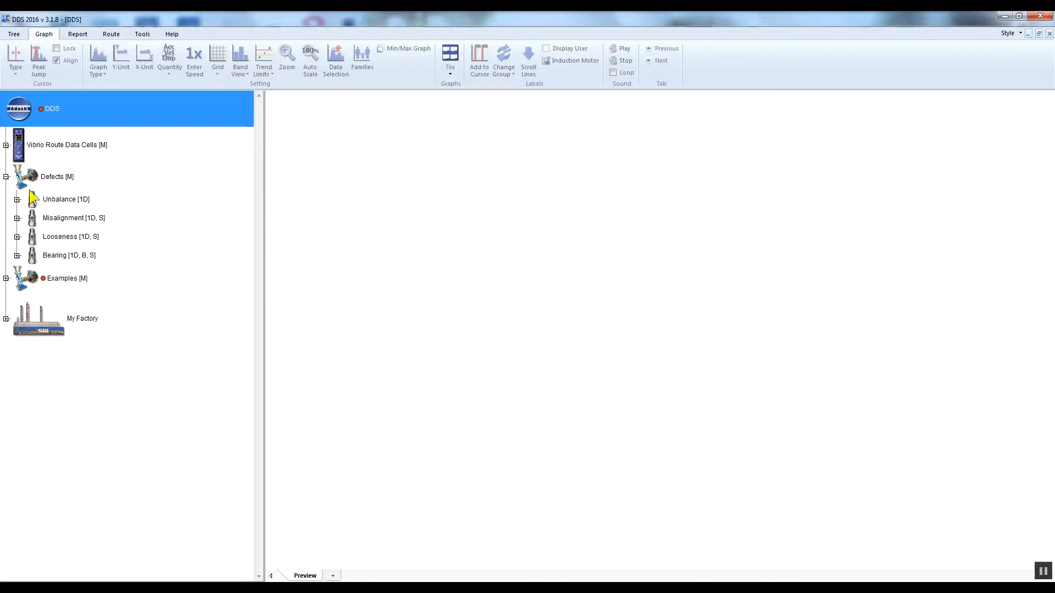
{"action": "left_click", "coordinate": [66, 200]}
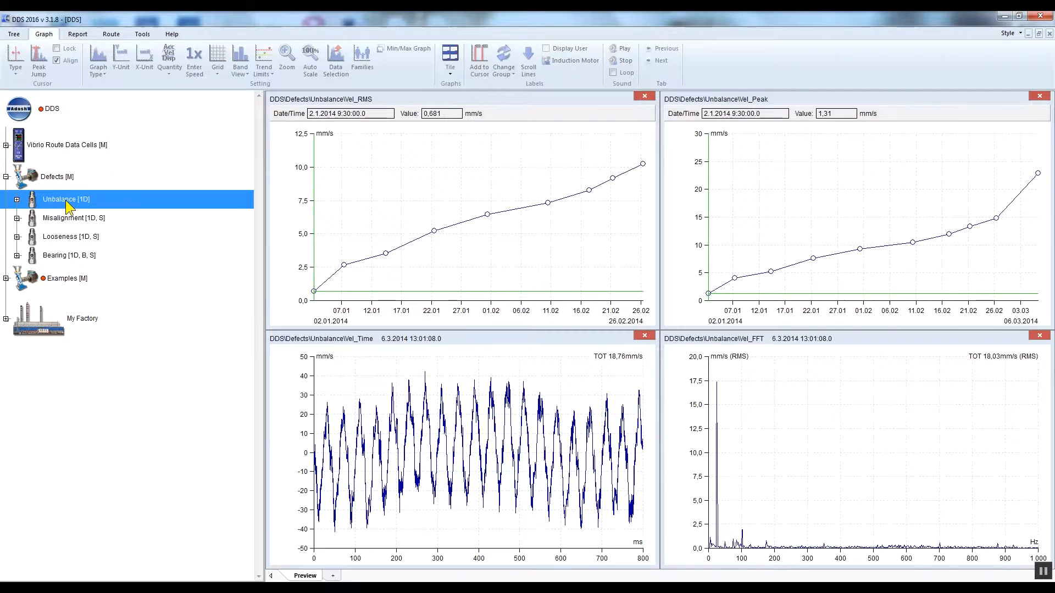
{"action": "left_click", "coordinate": [17, 200]}
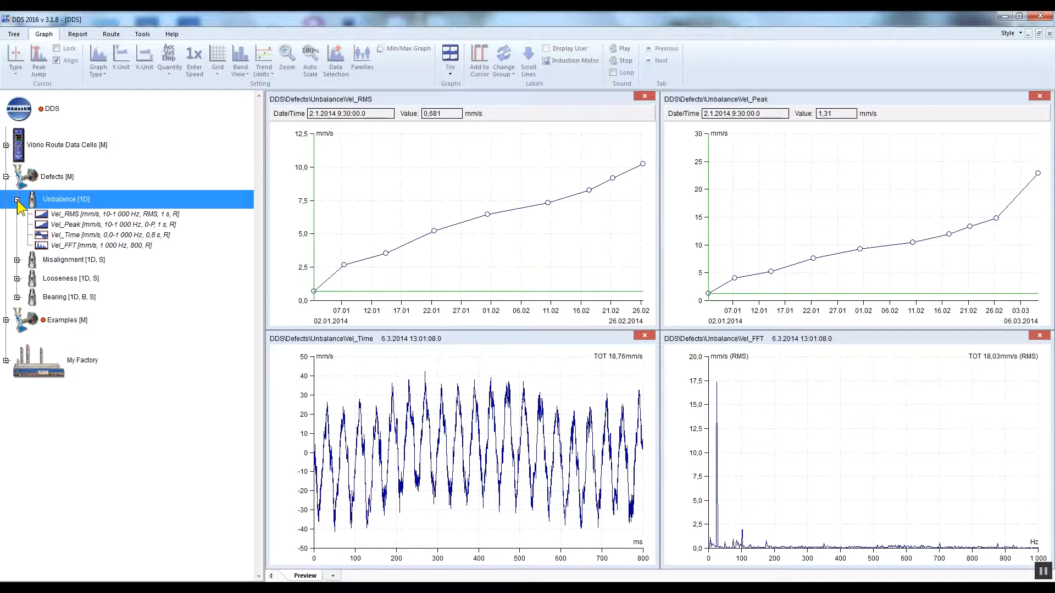
View the Unbalance measurements one at a time: Vel_RMS, Vel_Peak, Vel_Time and Vel_FFT.
{"action": "left_click", "coordinate": [114, 213]}
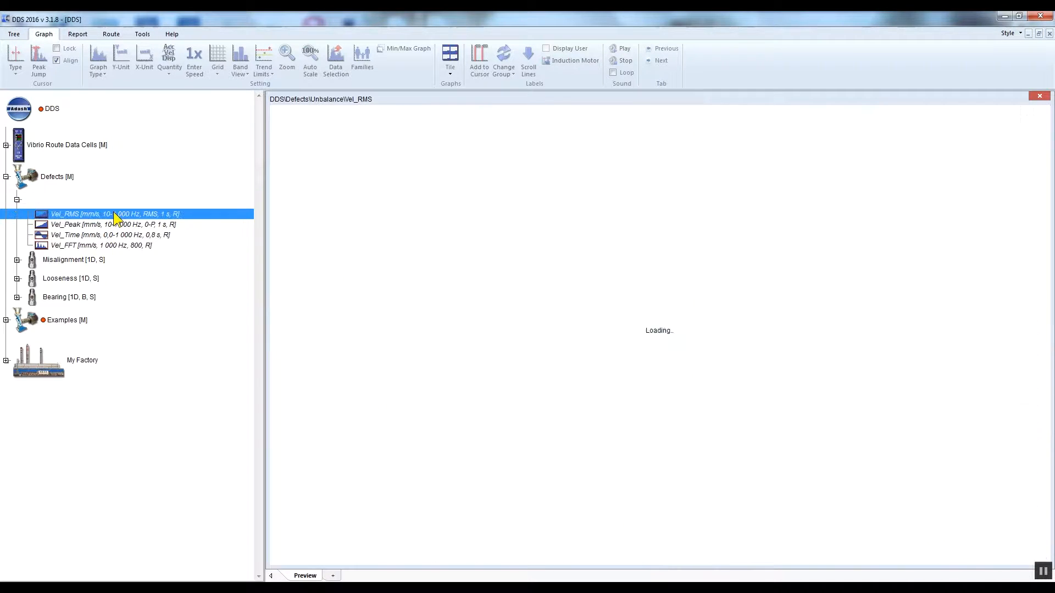
{"action": "left_click", "coordinate": [115, 225]}
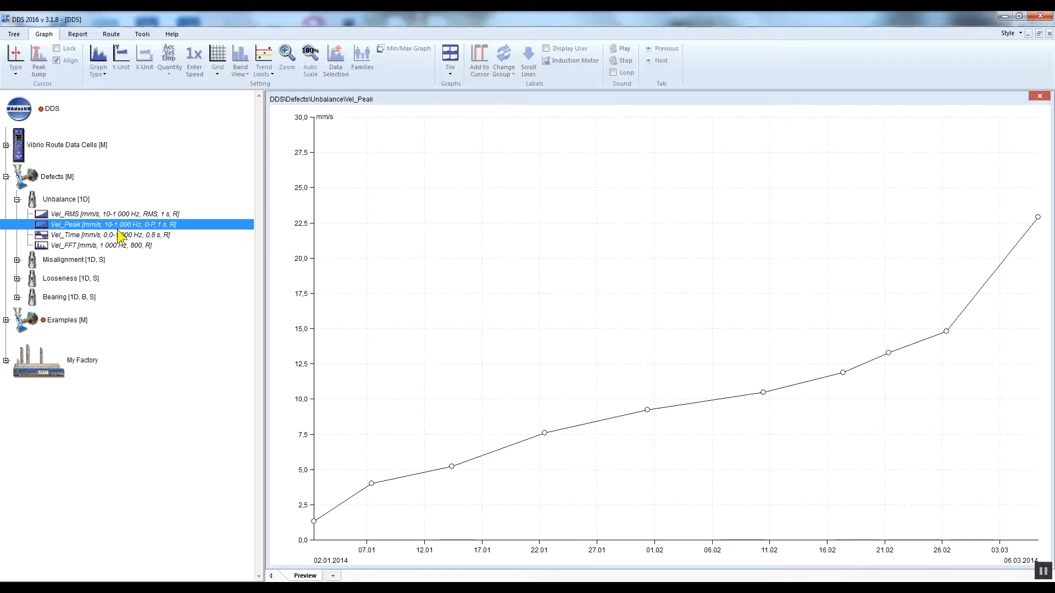
{"action": "left_click", "coordinate": [117, 235]}
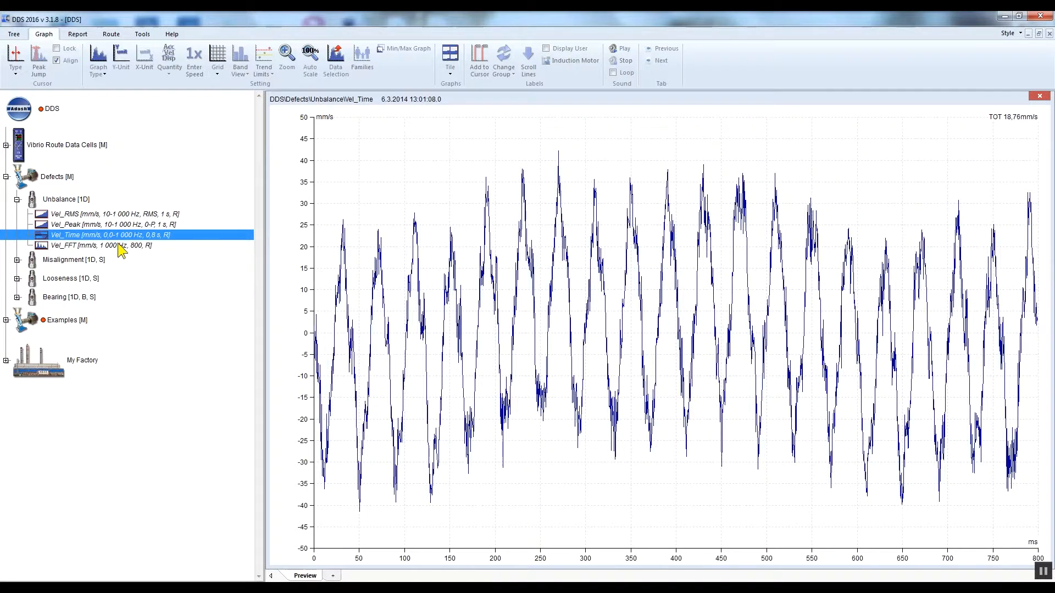
{"action": "left_click", "coordinate": [118, 245]}
Add Misalignment's Vel_FFT and Vel_RMS and Unbalance's Vel_RMS to the displayed Unbalance Vel_FFT graph for comparison.
{"action": "left_click", "coordinate": [17, 261]}
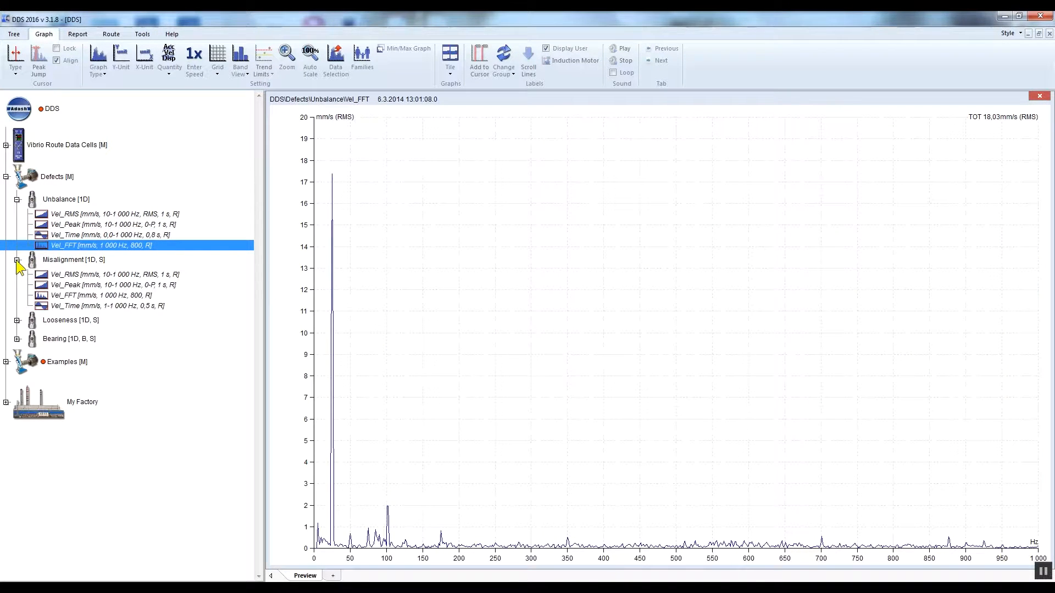
{"action": "left_click", "coordinate": [91, 295], "text": "ctrl"}
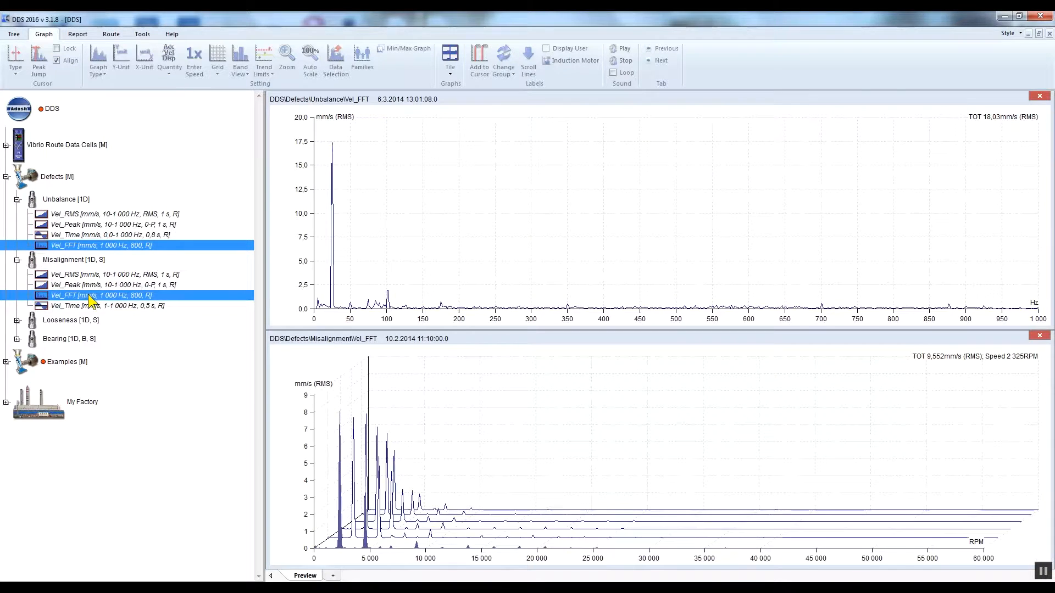
{"action": "left_click", "coordinate": [90, 275], "text": "ctrl"}
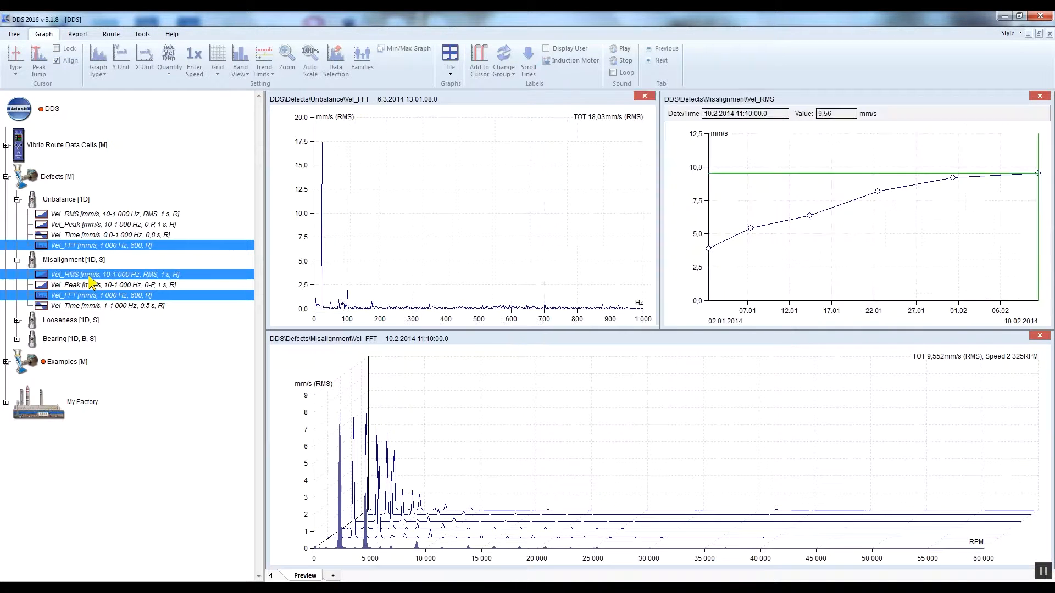
{"action": "left_click", "coordinate": [94, 215], "text": "ctrl"}
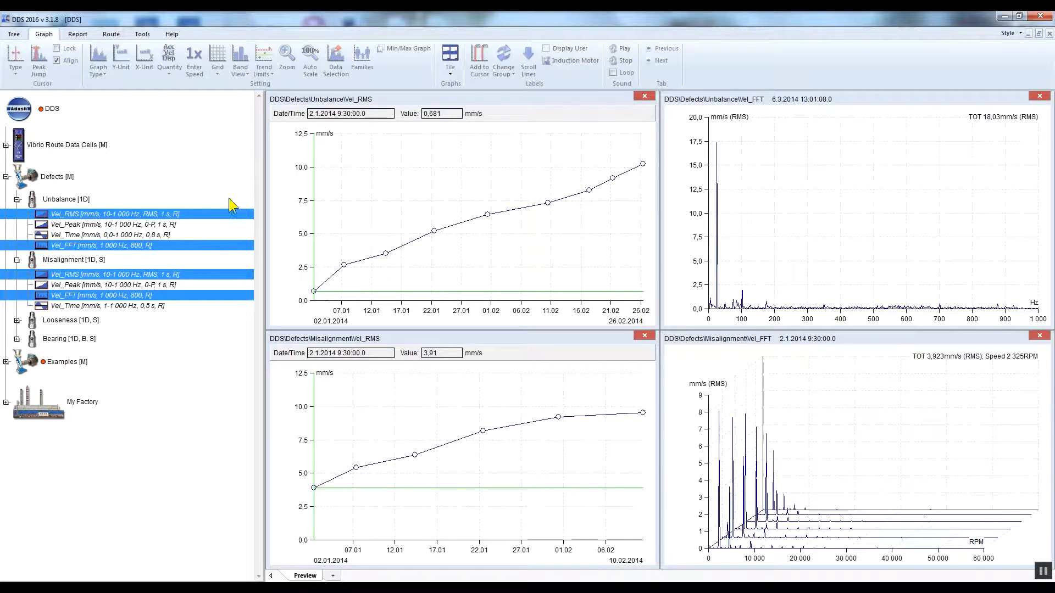
Try the horizontal and vertical tile layouts on the four open graphs, ending with the cascade layout.
{"action": "left_click", "coordinate": [456, 68]}
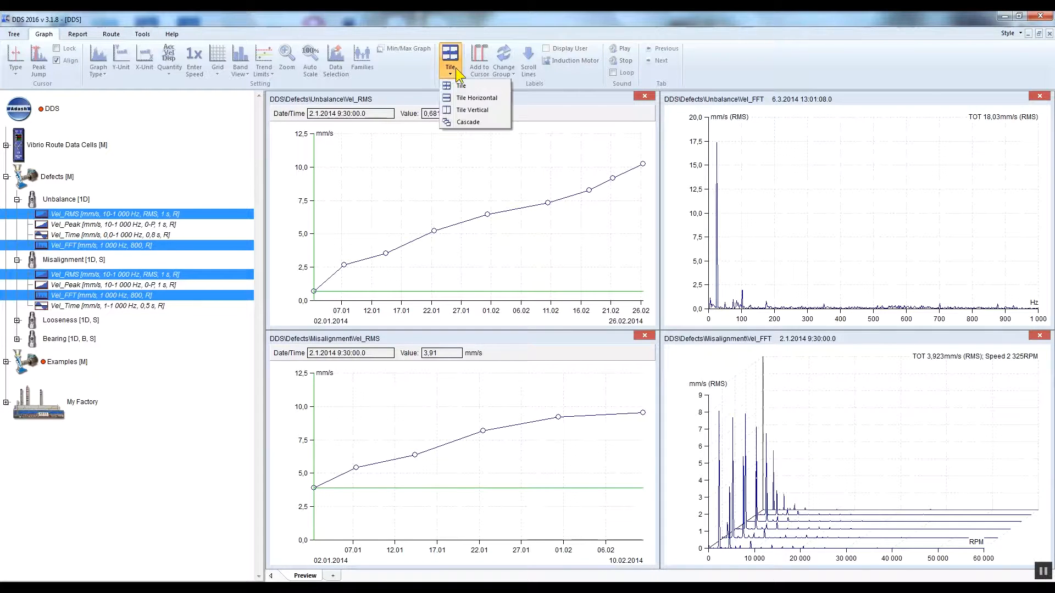
{"action": "left_click", "coordinate": [499, 97]}
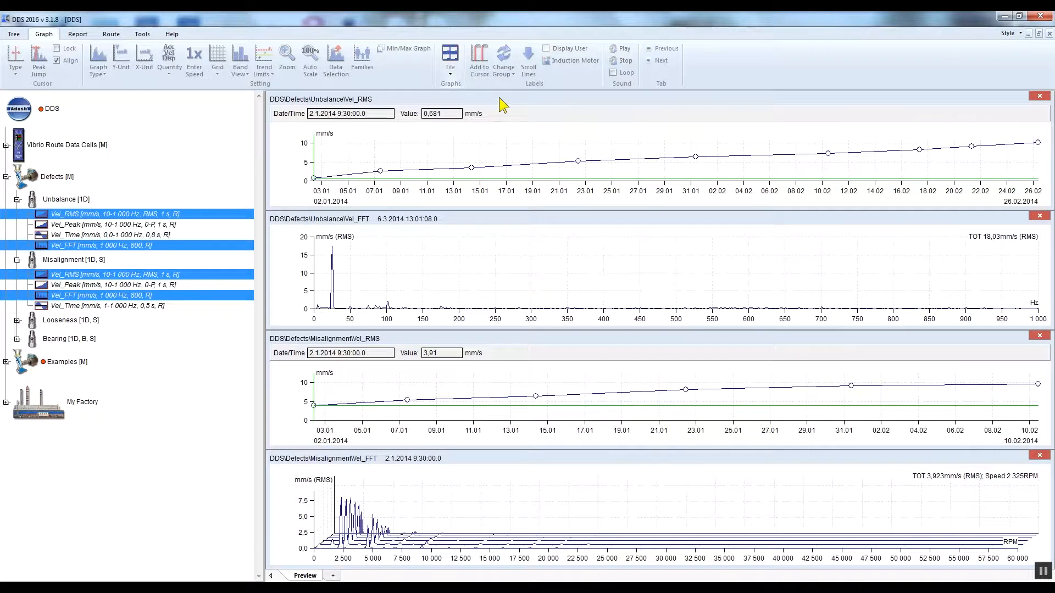
{"action": "left_click", "coordinate": [453, 67]}
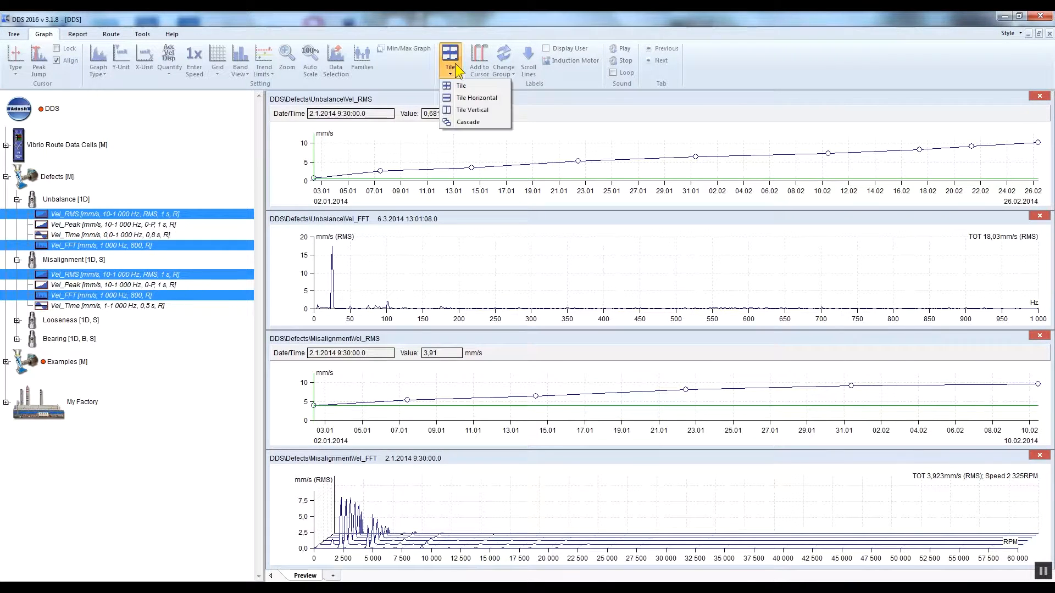
{"action": "left_click", "coordinate": [494, 110]}
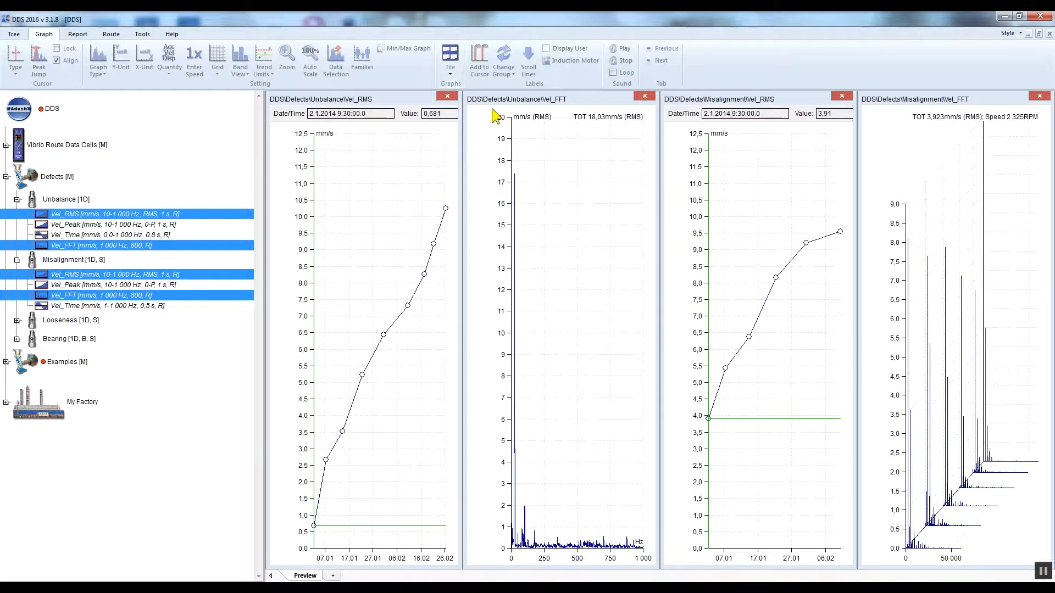
{"action": "left_click", "coordinate": [454, 67]}
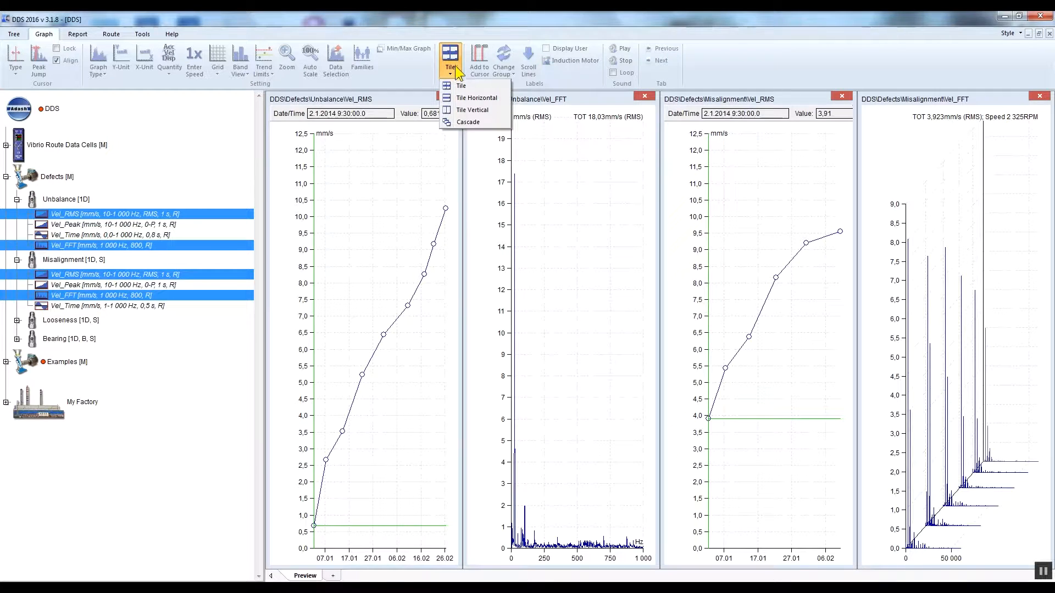
{"action": "left_click", "coordinate": [470, 122]}
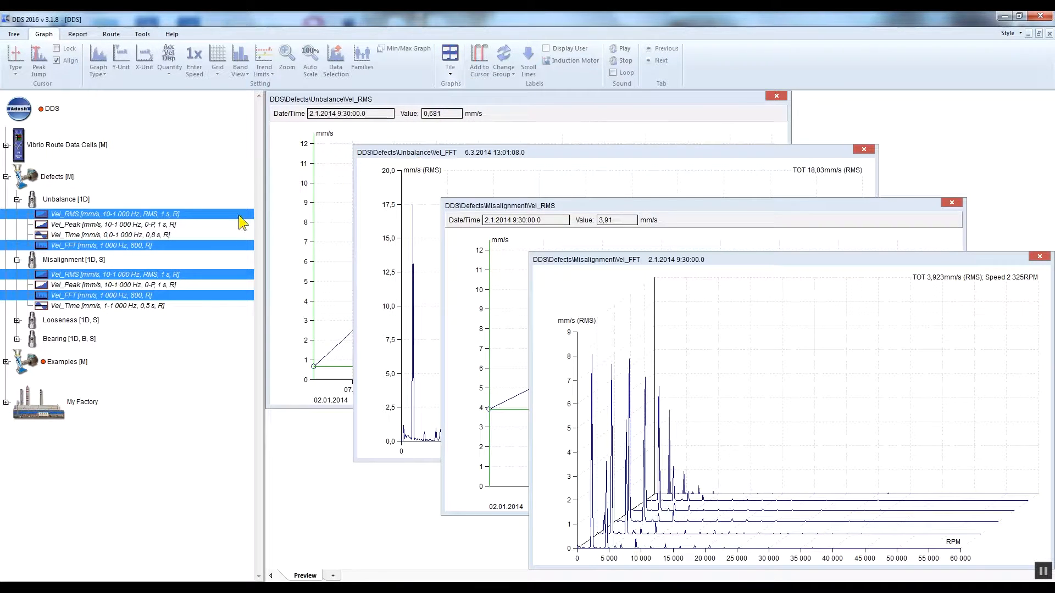
Display only the Unbalance Vel_RMS trend and turn on the Single cursor type.
{"action": "left_click", "coordinate": [159, 216]}
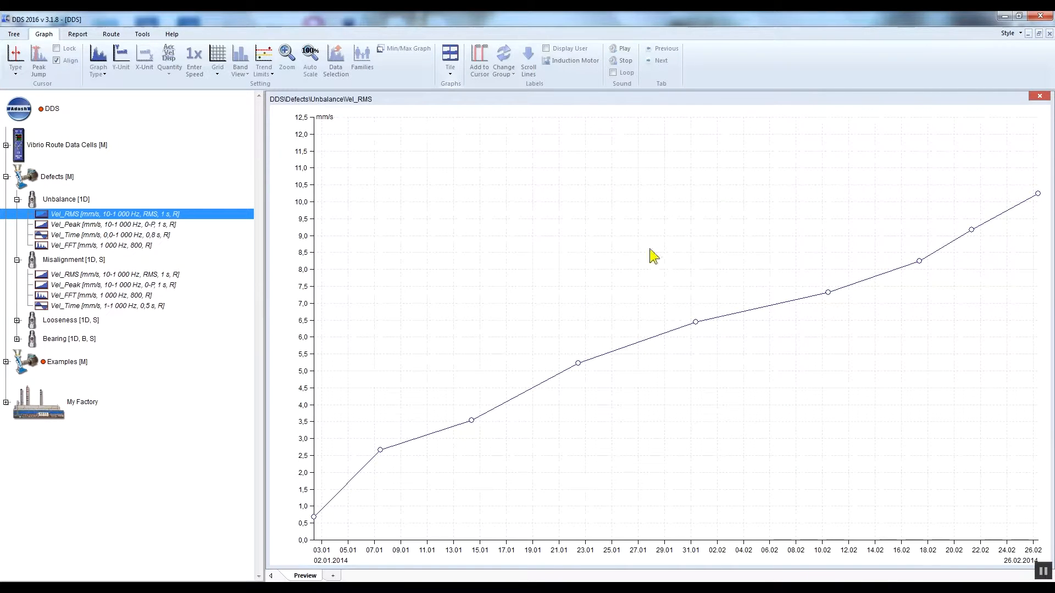
{"action": "left_click", "coordinate": [21, 65]}
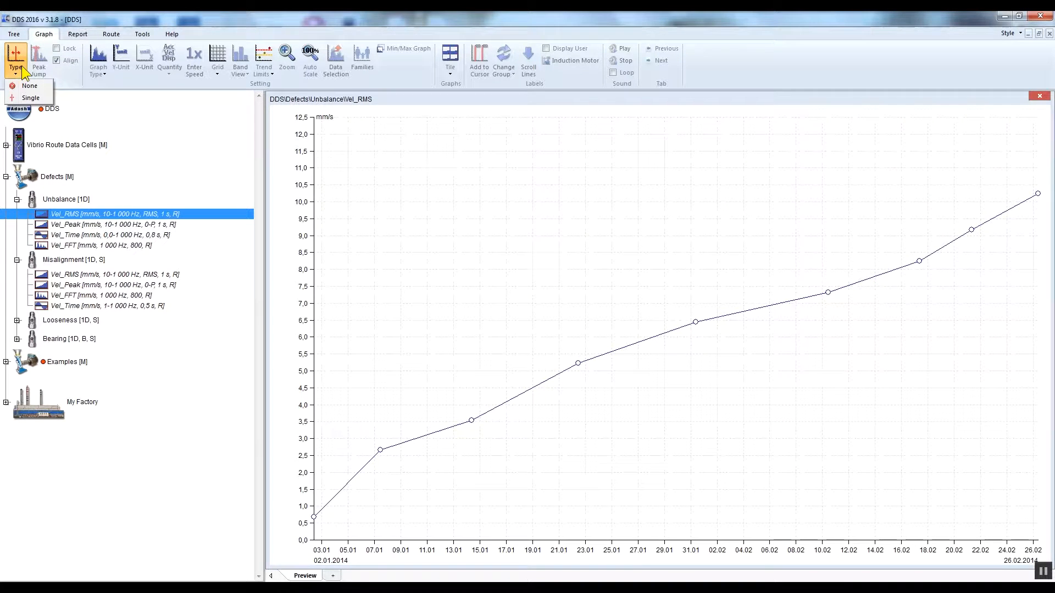
{"action": "left_click", "coordinate": [42, 100]}
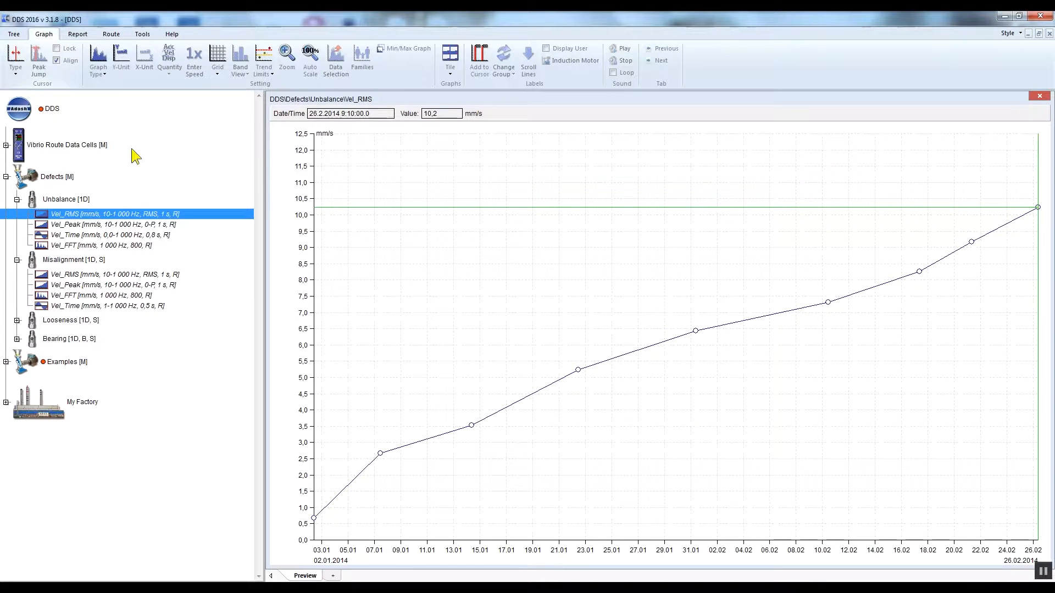
Move the cursor back through the Vel_RMS trend points to the 14.1.2014 reading.
{"action": "left_click", "coordinate": [971, 243]}
{"action": "key", "text": "Left"}
{"action": "key", "text": "Left"}
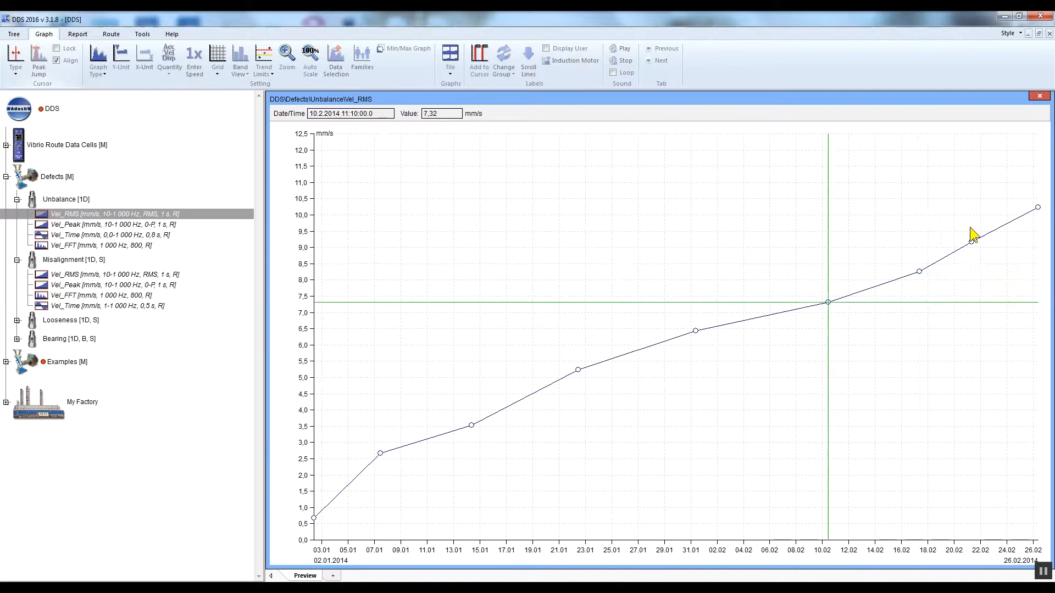
{"action": "key", "text": "Left"}
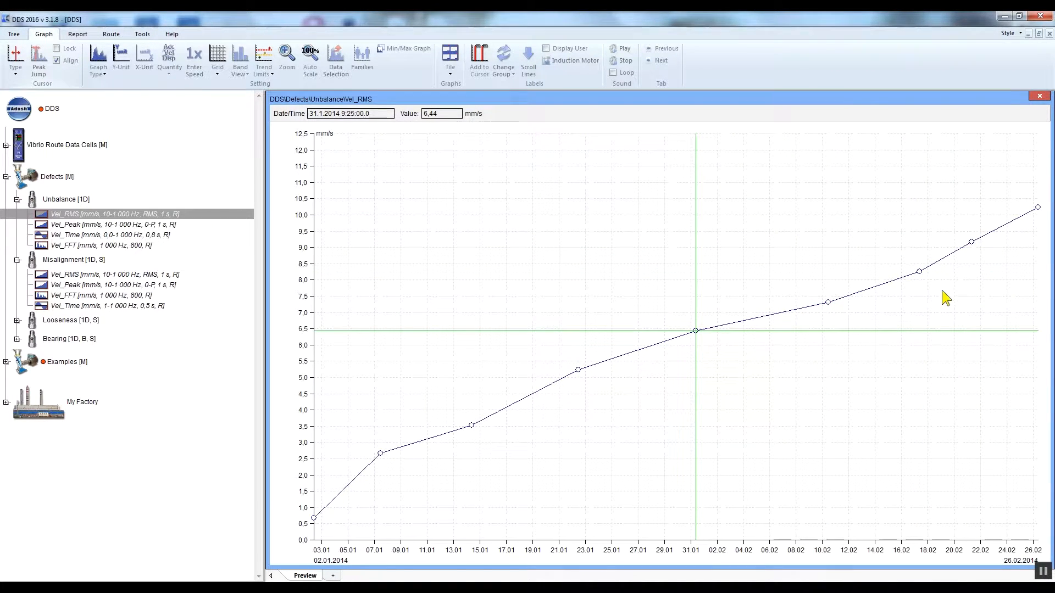
{"action": "left_click", "coordinate": [578, 370]}
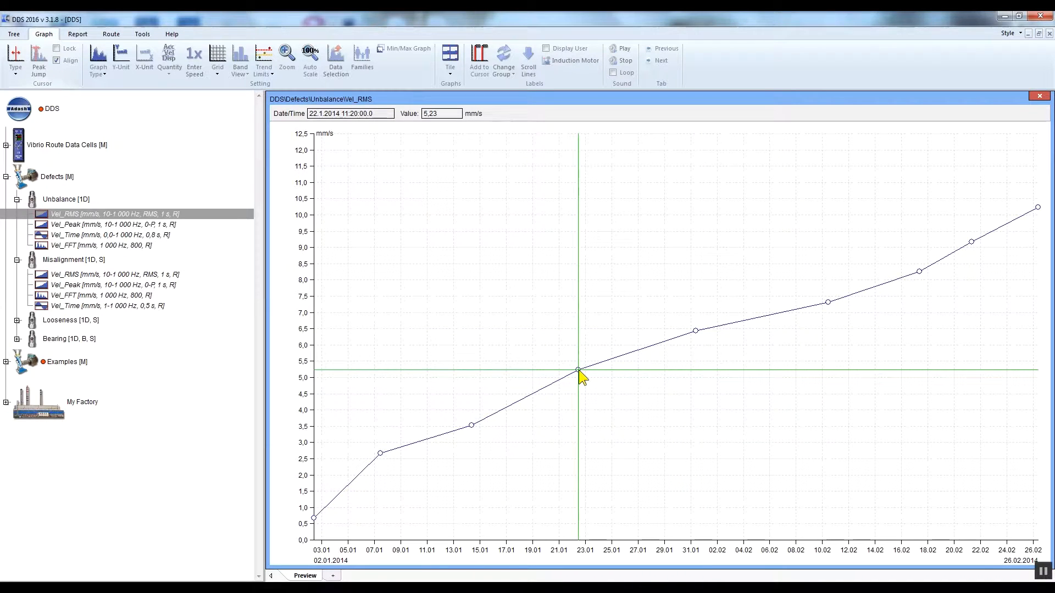
{"action": "left_click", "coordinate": [473, 427]}
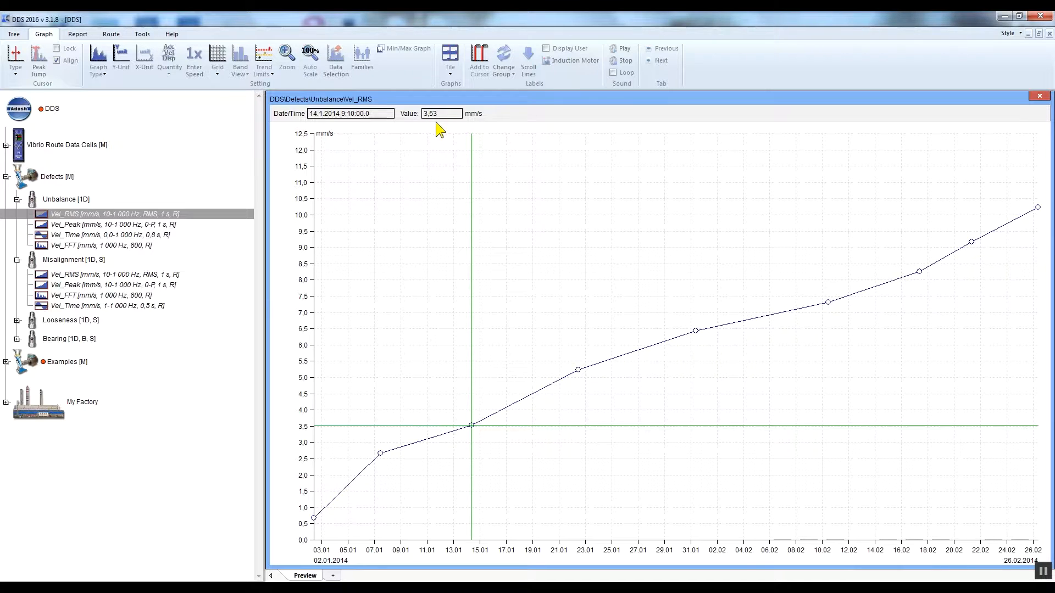
Turn on the data list for the Vel_RMS trend and check the options available for the 26.2.2014 reading.
{"action": "left_click", "coordinate": [17, 35]}
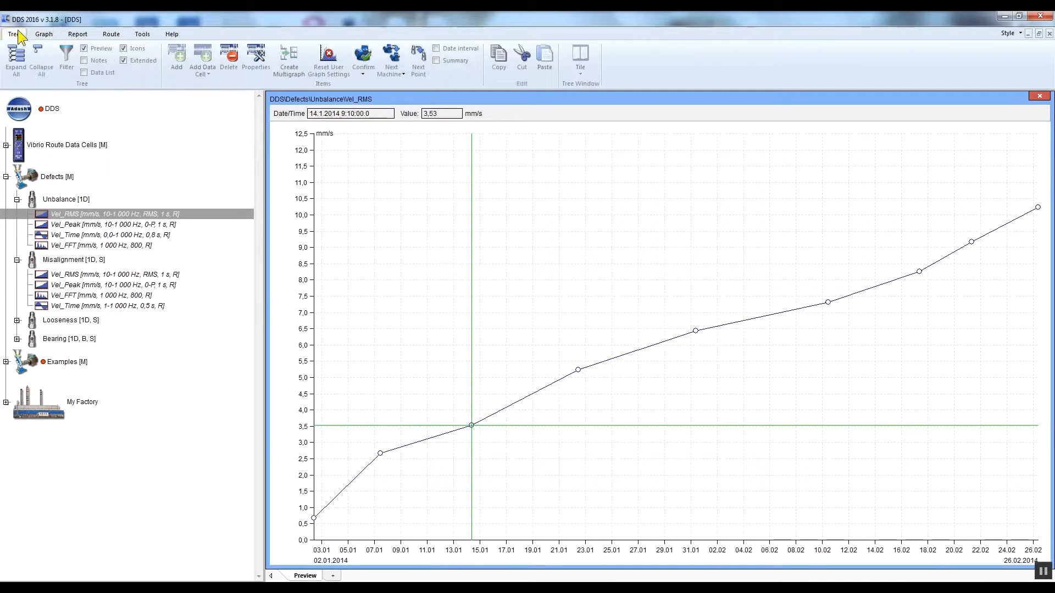
{"action": "left_click", "coordinate": [84, 73]}
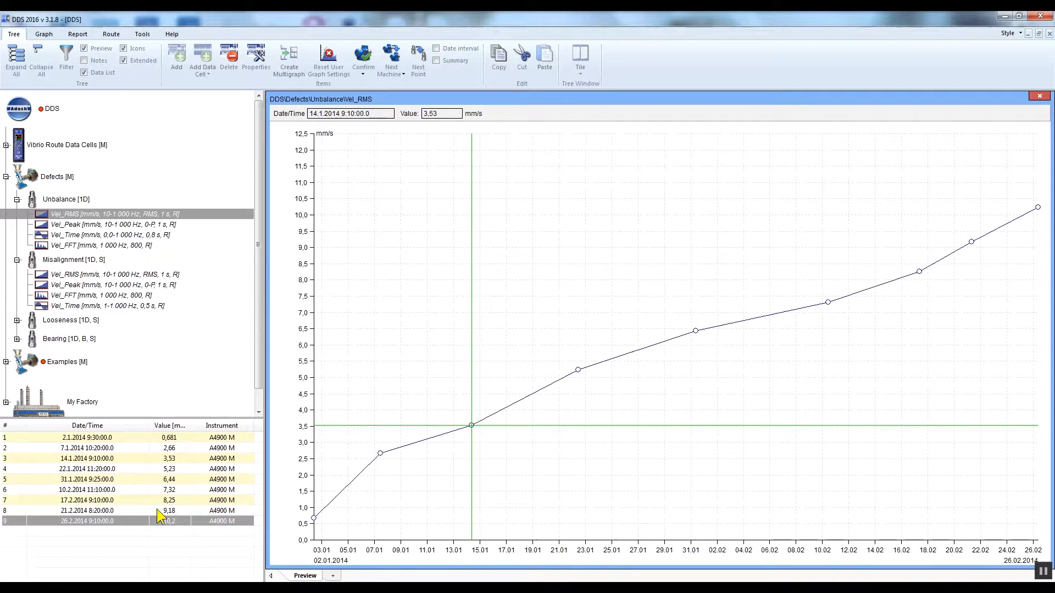
{"action": "left_click", "coordinate": [135, 522]}
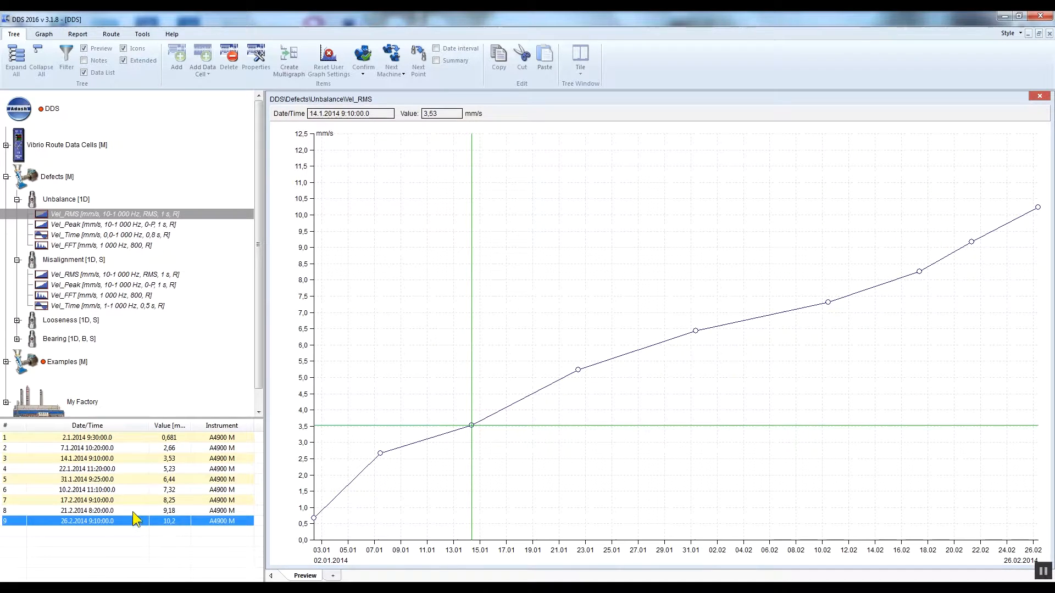
{"action": "left_click", "coordinate": [133, 511]}
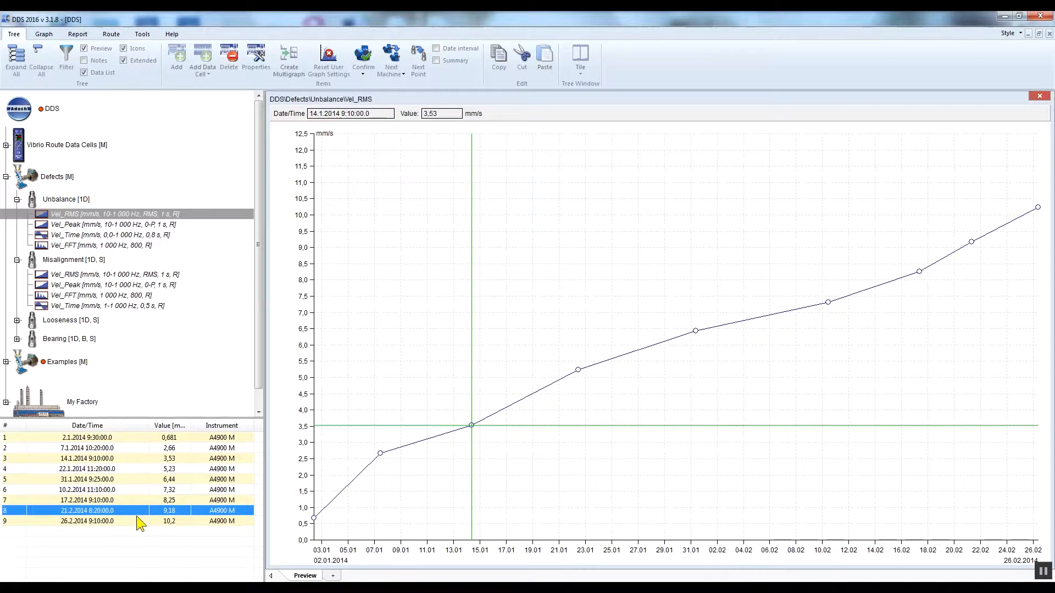
{"action": "left_click", "coordinate": [139, 522]}
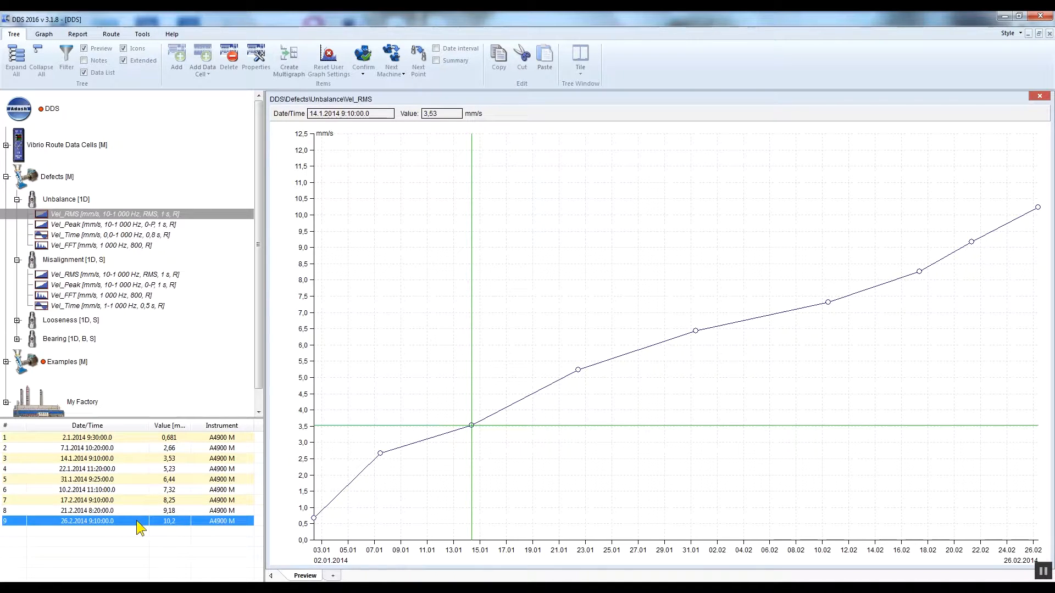
{"action": "right_click", "coordinate": [137, 523]}
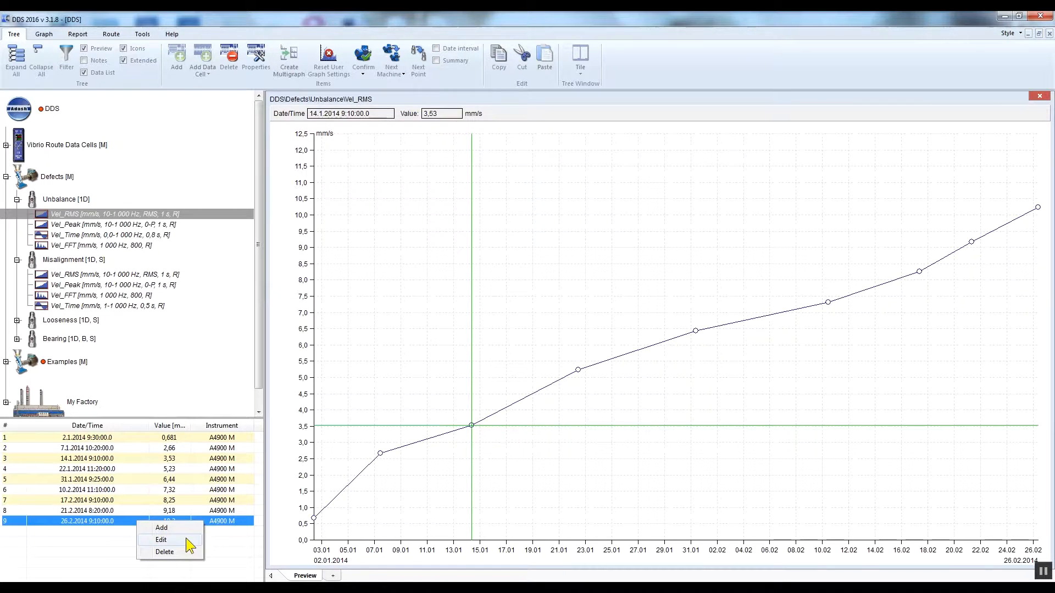
{"action": "left_click", "coordinate": [212, 543]}
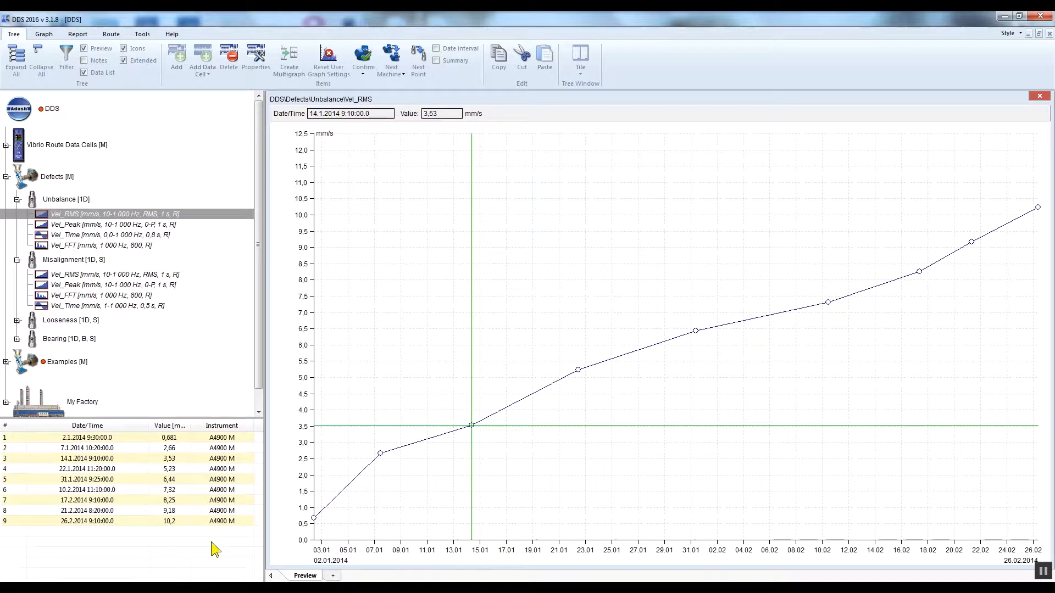
Display the Unbalance Vel_FFT spectrum and zoom in on about 11 to 84 Hz before restoring the full frequency range.
{"action": "left_click", "coordinate": [44, 34]}
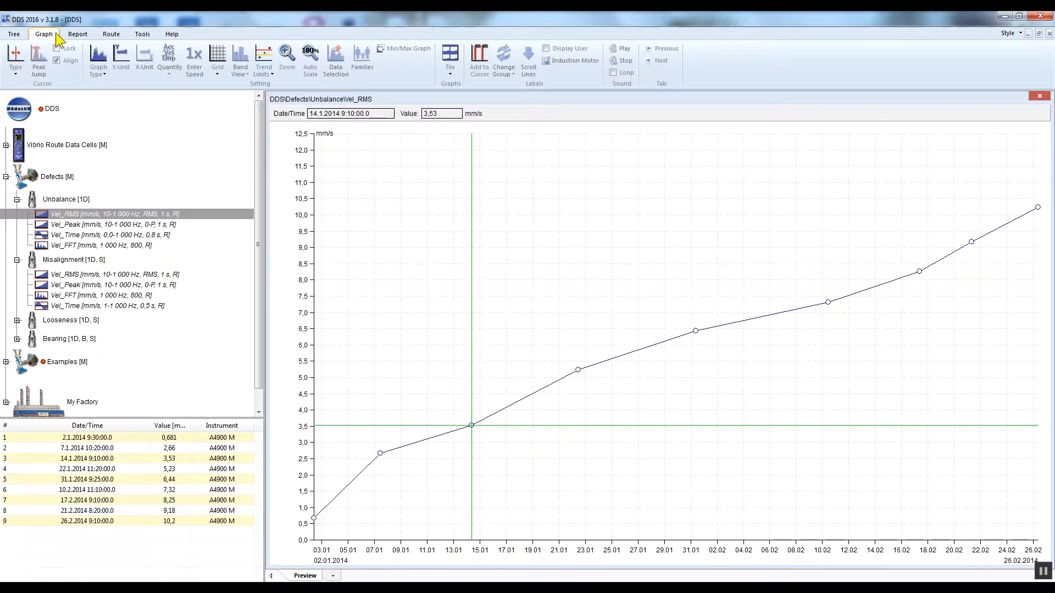
{"action": "left_click", "coordinate": [86, 246]}
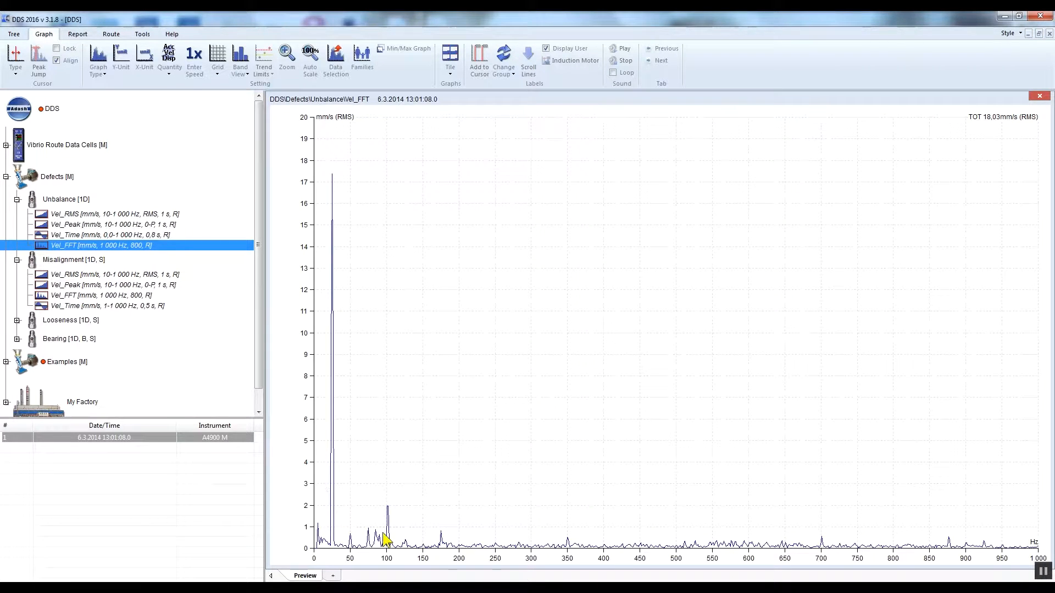
{"action": "left_click_drag", "start_coordinate": [374, 556], "coordinate": [324, 558]}
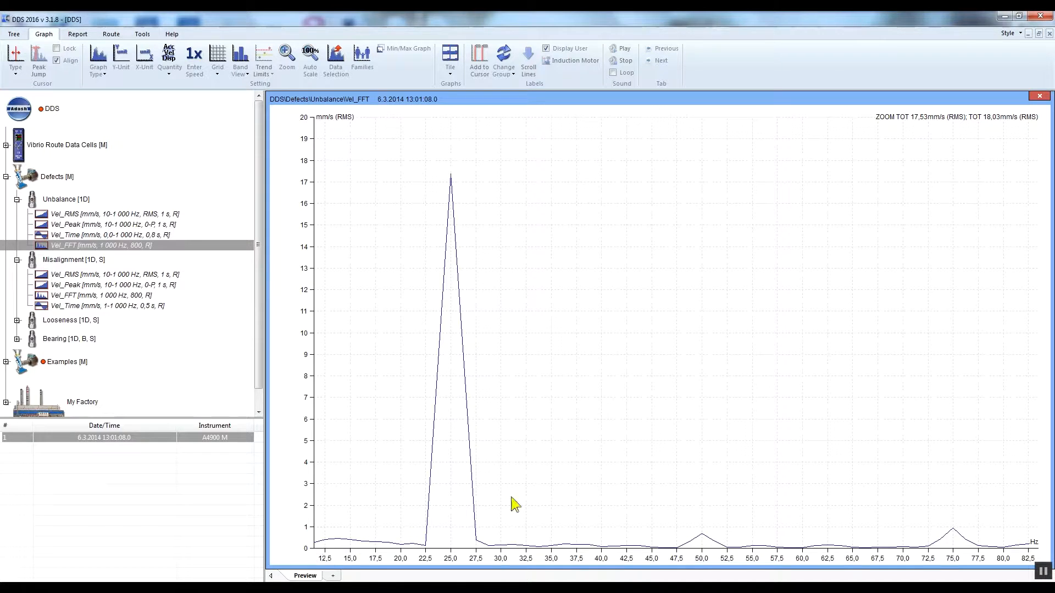
{"action": "left_click_drag", "start_coordinate": [670, 477], "coordinate": [511, 355]}
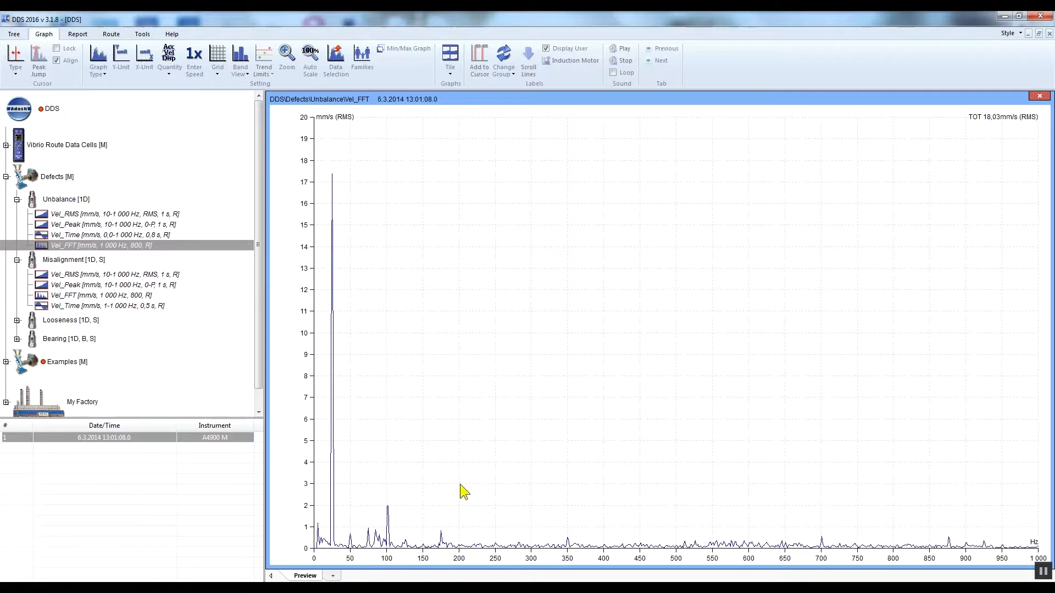
Zoom the Vel_FFT spectrum to about 15–125 Hz, then to 0–275 Hz and 6.25 mm/s, restoring the full scale after each zoom.
{"action": "left_click_drag", "start_coordinate": [404, 556], "coordinate": [324, 561]}
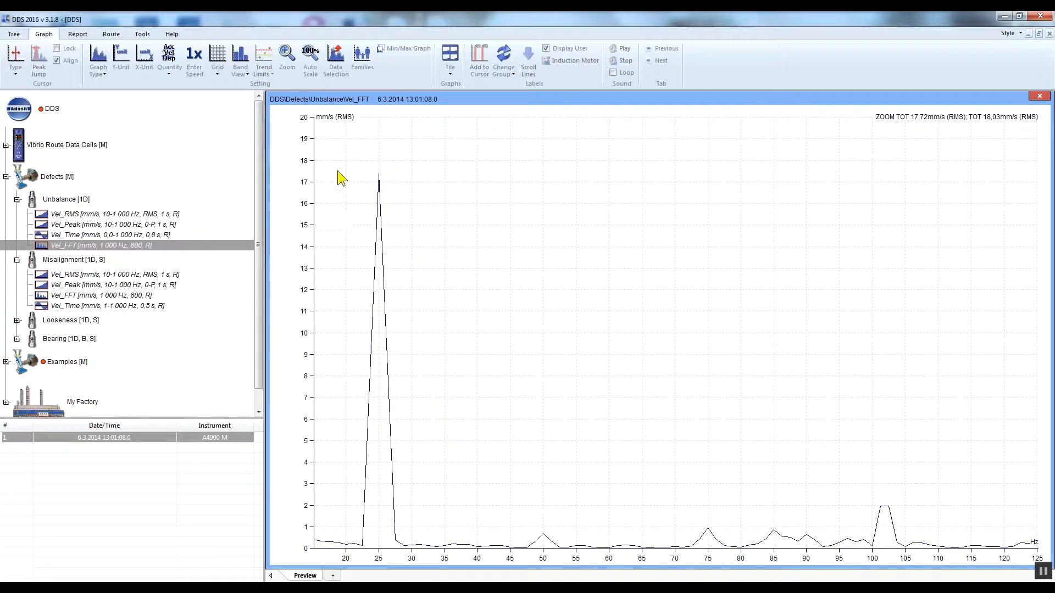
{"action": "left_click", "coordinate": [315, 69]}
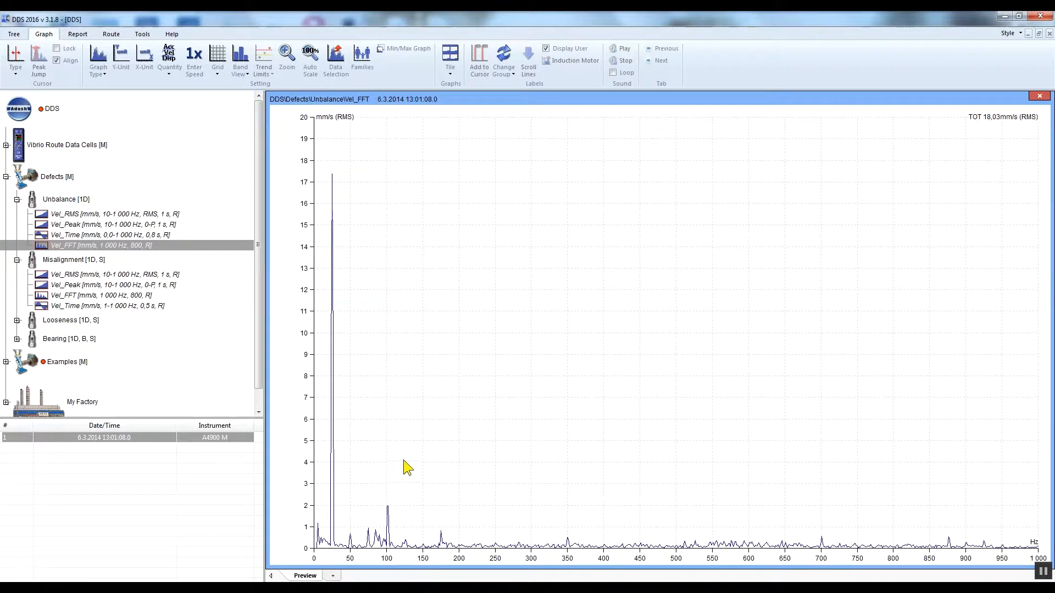
{"action": "scroll", "coordinate": [407, 468], "scroll_direction": "up", "scroll_amount": 5}
{"action": "scroll", "coordinate": [406, 467], "scroll_direction": "up", "scroll_amount": 4}
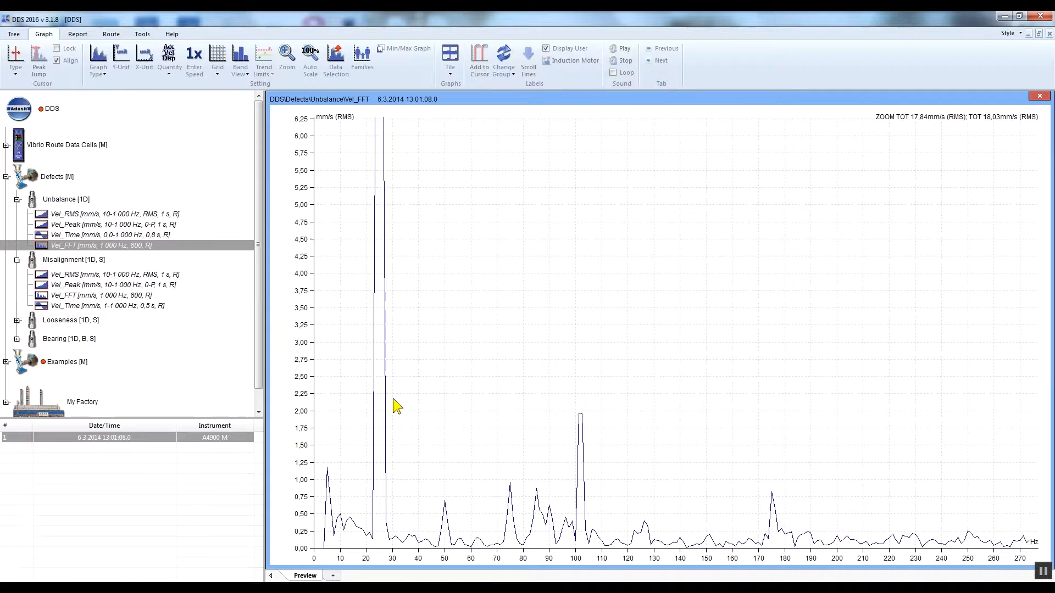
{"action": "left_click", "coordinate": [311, 71]}
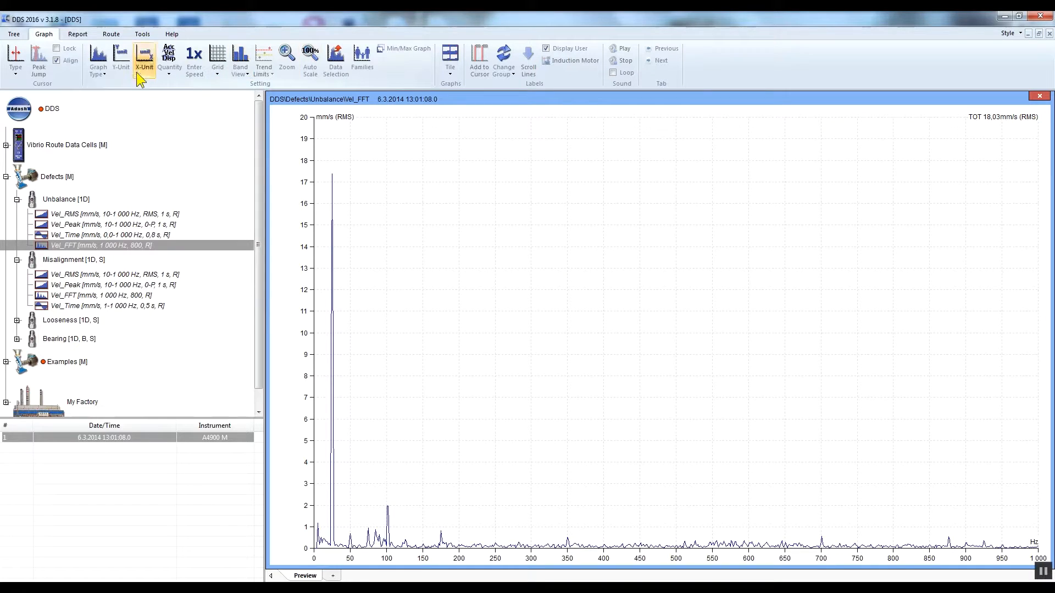
Show the Delta RMS cursor on the Vel_FFT spectrum and place its start at 13.8 Hz, before the dominant peak.
{"action": "left_click", "coordinate": [17, 68]}
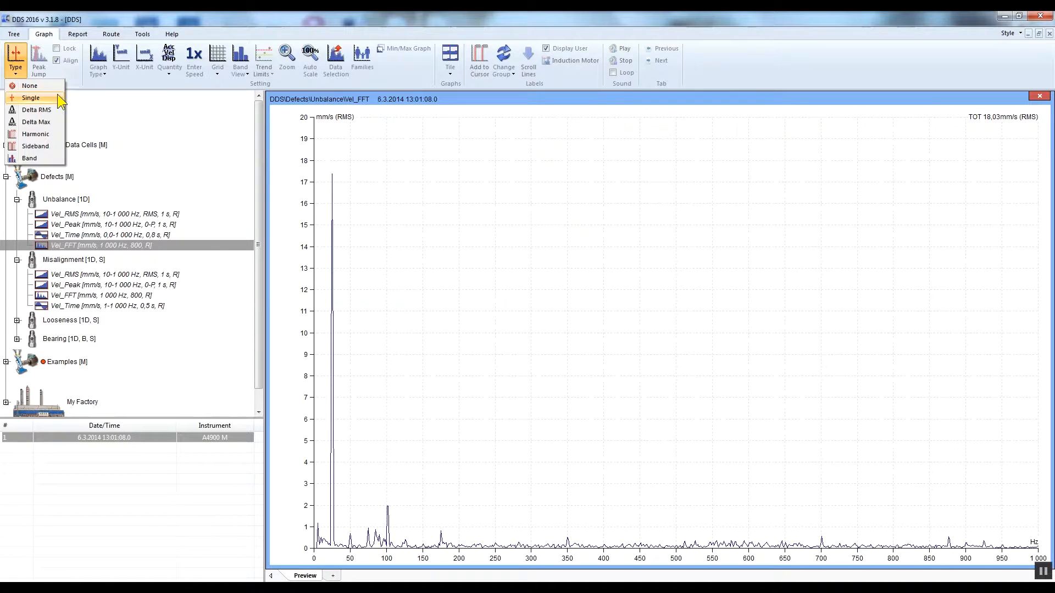
{"action": "left_click", "coordinate": [55, 109]}
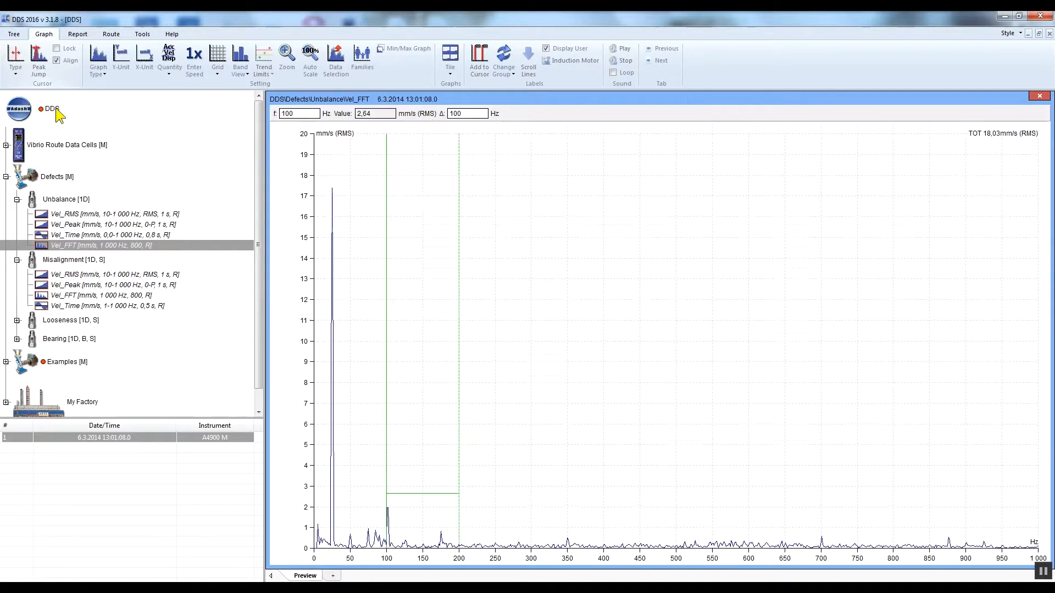
{"action": "left_click_drag", "start_coordinate": [390, 482], "coordinate": [327, 478]}
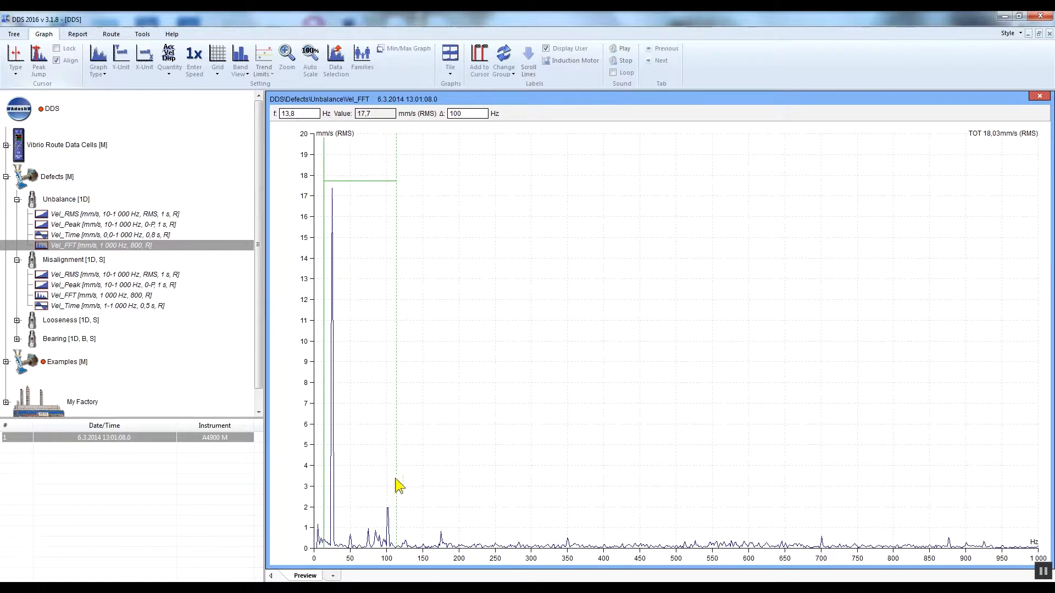
{"action": "left_click_drag", "start_coordinate": [396, 478], "coordinate": [391, 479]}
{"action": "left_click_drag", "start_coordinate": [391, 480], "coordinate": [390, 480]}
Place a Harmonic cursor on the 25 Hz peak of the Vel_FFT spectrum and set the cursor type back to None.
{"action": "left_click", "coordinate": [21, 67]}
{"action": "left_click", "coordinate": [36, 134]}
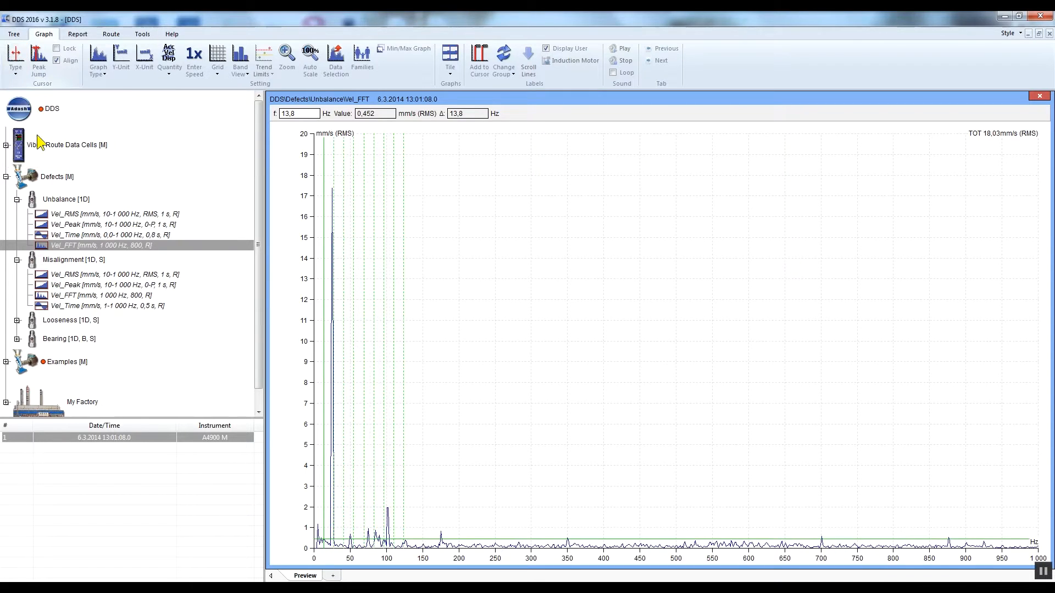
{"action": "left_click", "coordinate": [326, 166]}
{"action": "left_click_drag", "start_coordinate": [329, 169], "coordinate": [333, 171]}
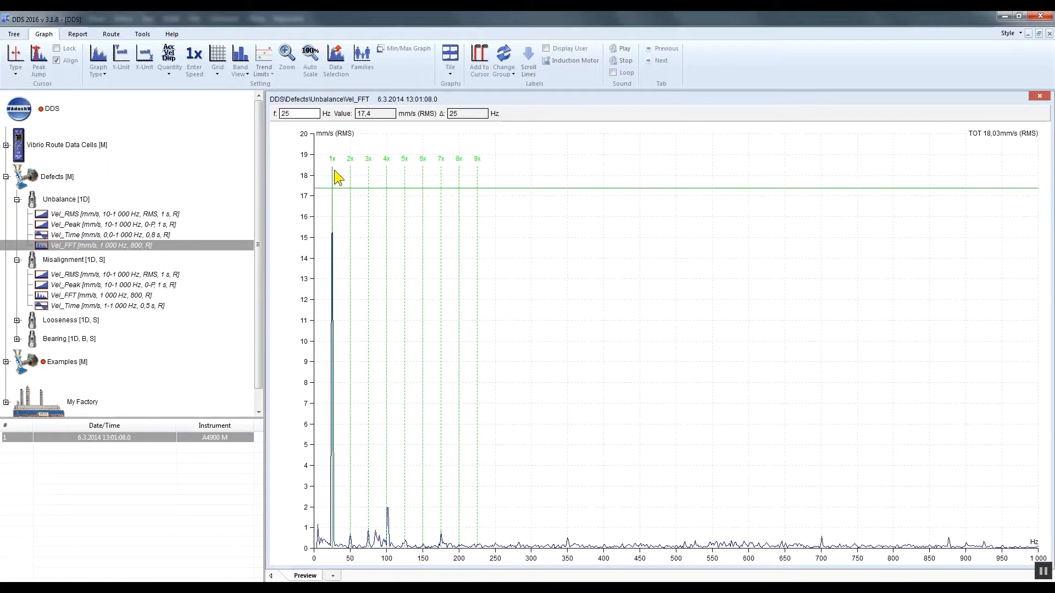
{"action": "left_click", "coordinate": [21, 64]}
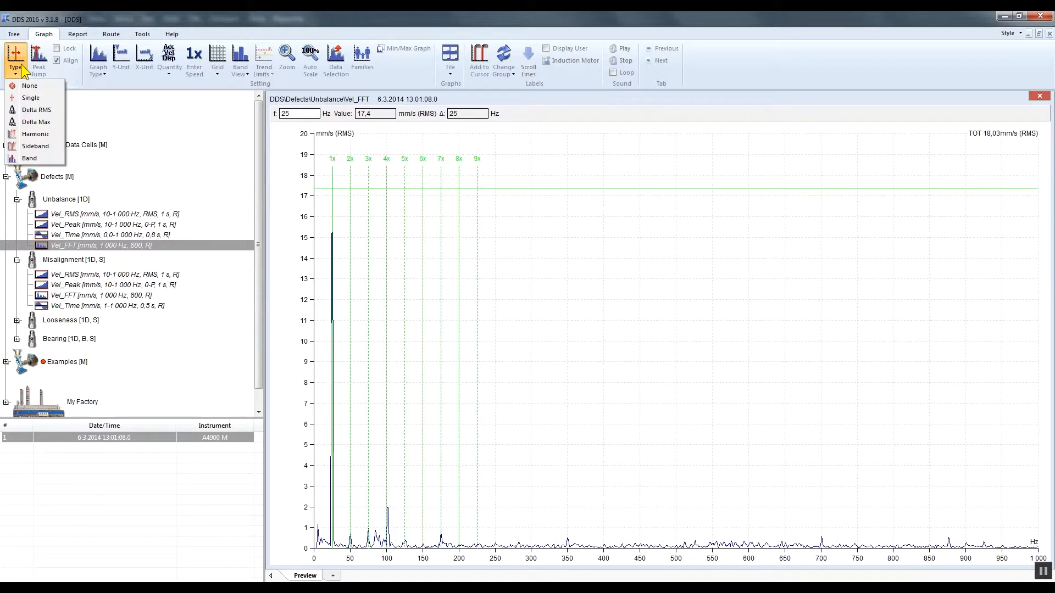
{"action": "left_click", "coordinate": [35, 84]}
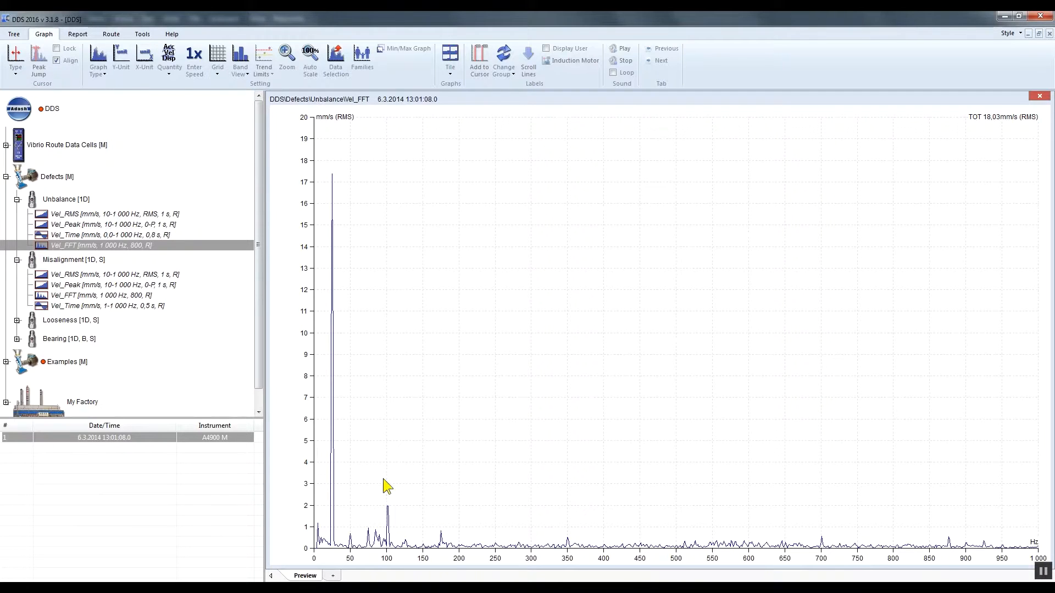
Add a value-linked user label to the 102 Hz peak and move its box up near the 16 mm/s level.
{"action": "double_click", "coordinate": [389, 515]}
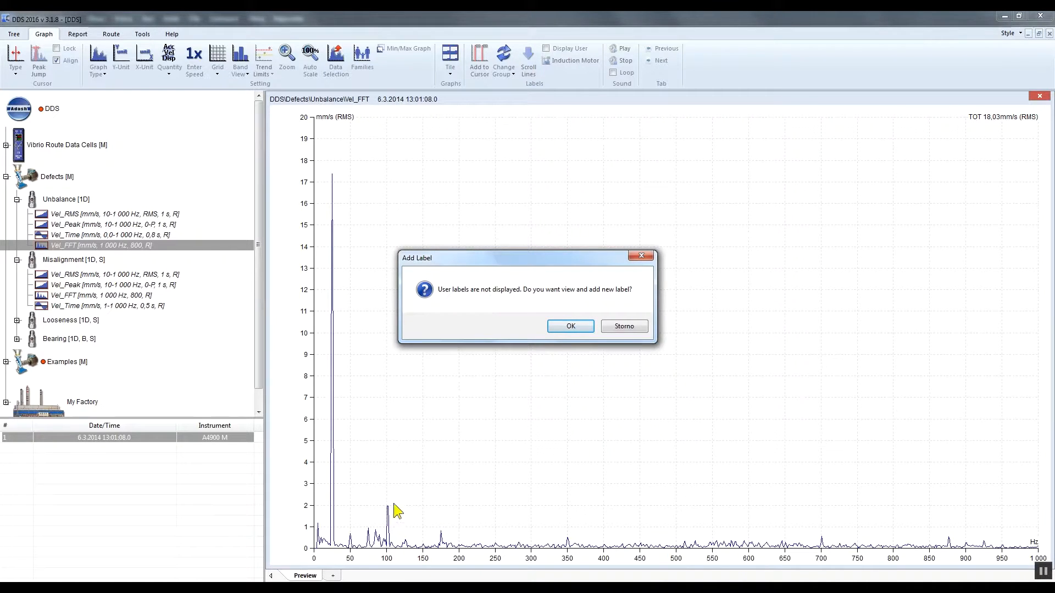
{"action": "left_click", "coordinate": [571, 327]}
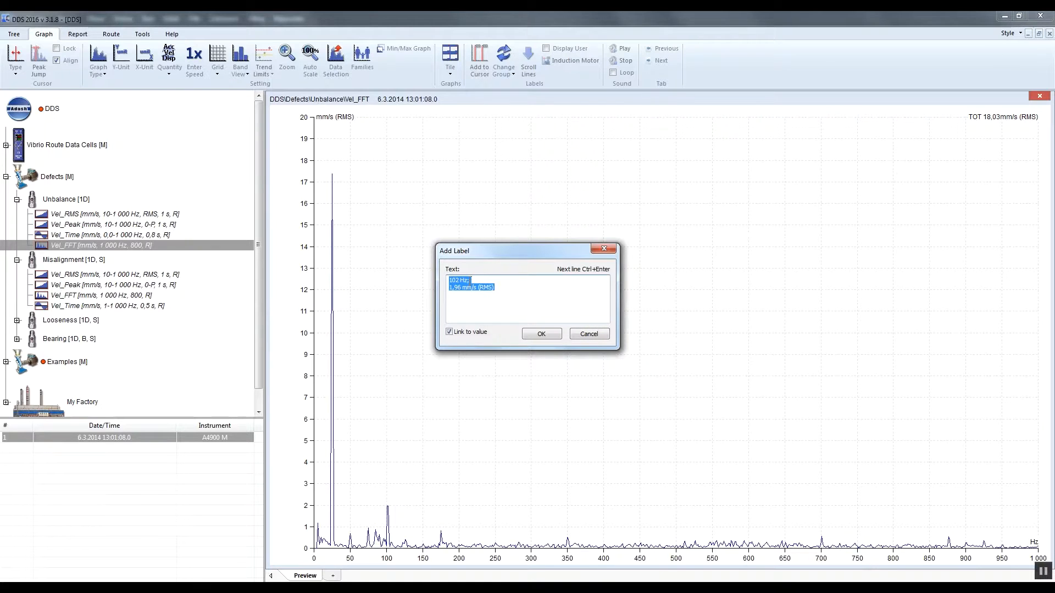
{"action": "left_click", "coordinate": [555, 337]}
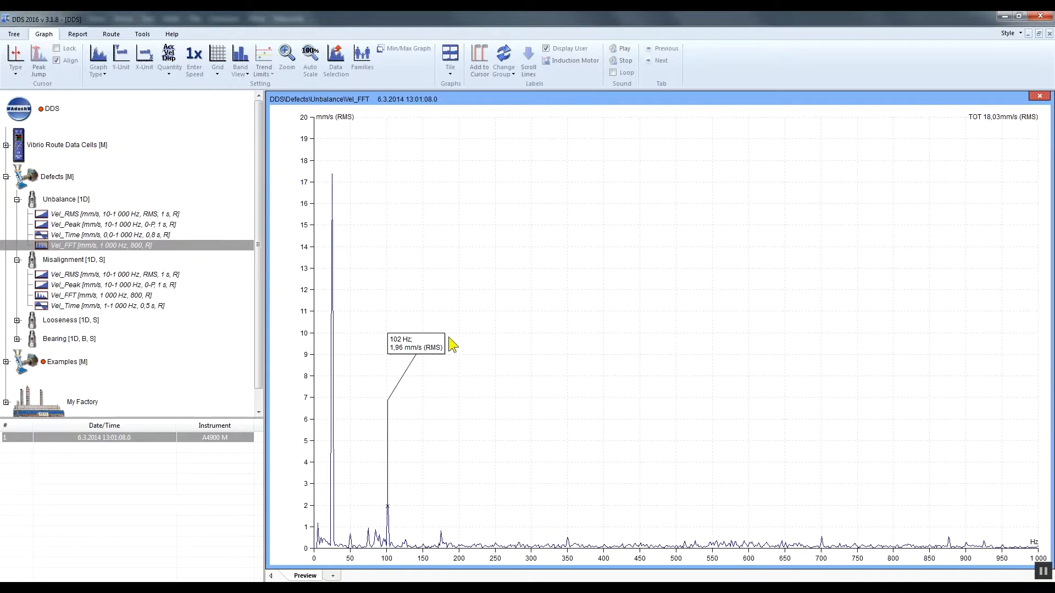
{"action": "left_click_drag", "start_coordinate": [411, 350], "coordinate": [380, 211]}
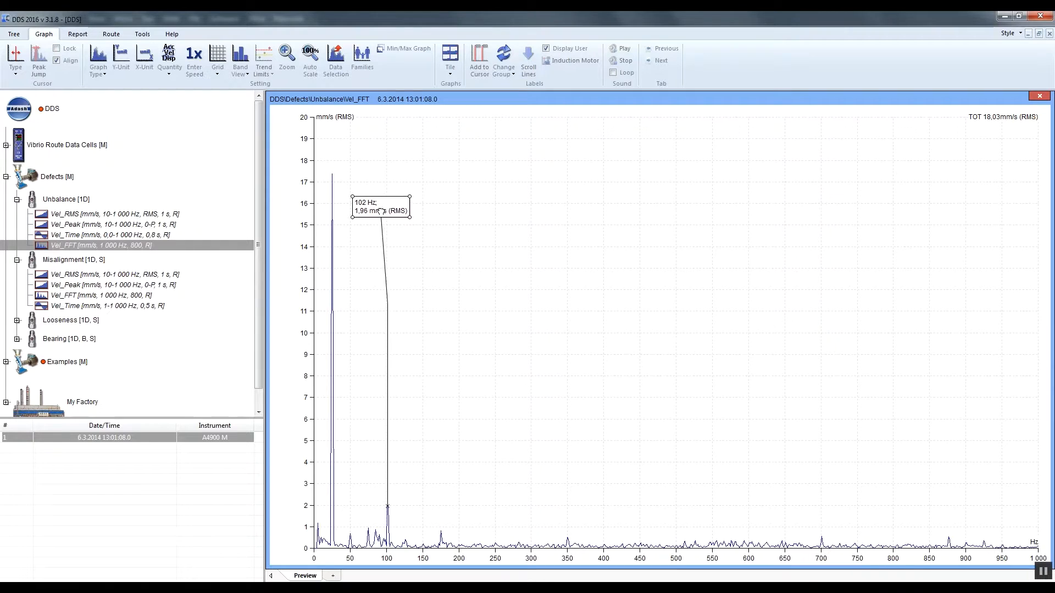
Change the label text to "Running speed" and attach its pointer to the top of the 25 Hz peak.
{"action": "right_click", "coordinate": [398, 201]}
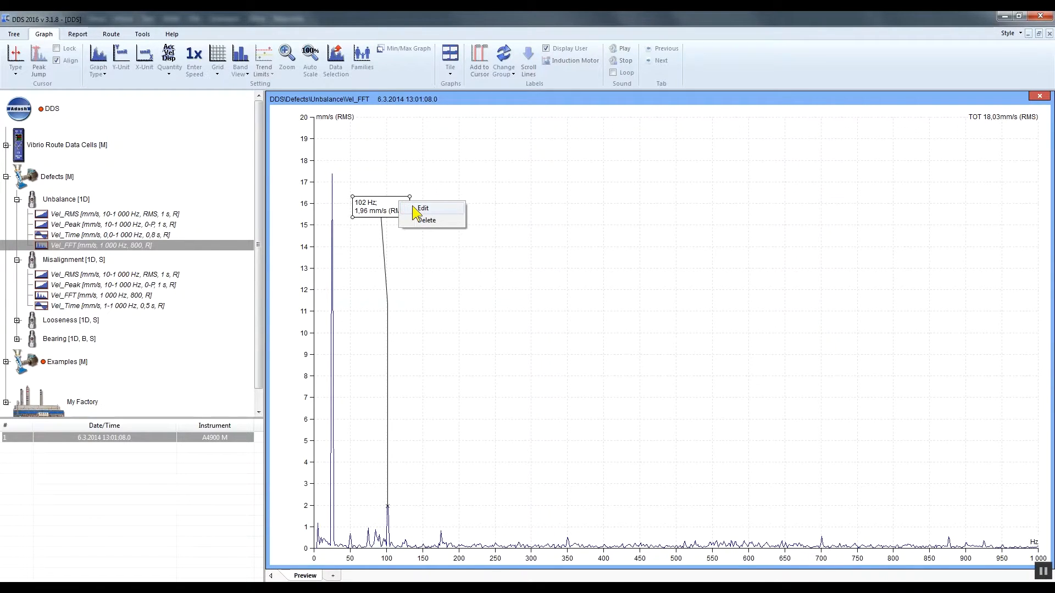
{"action": "left_click", "coordinate": [410, 209]}
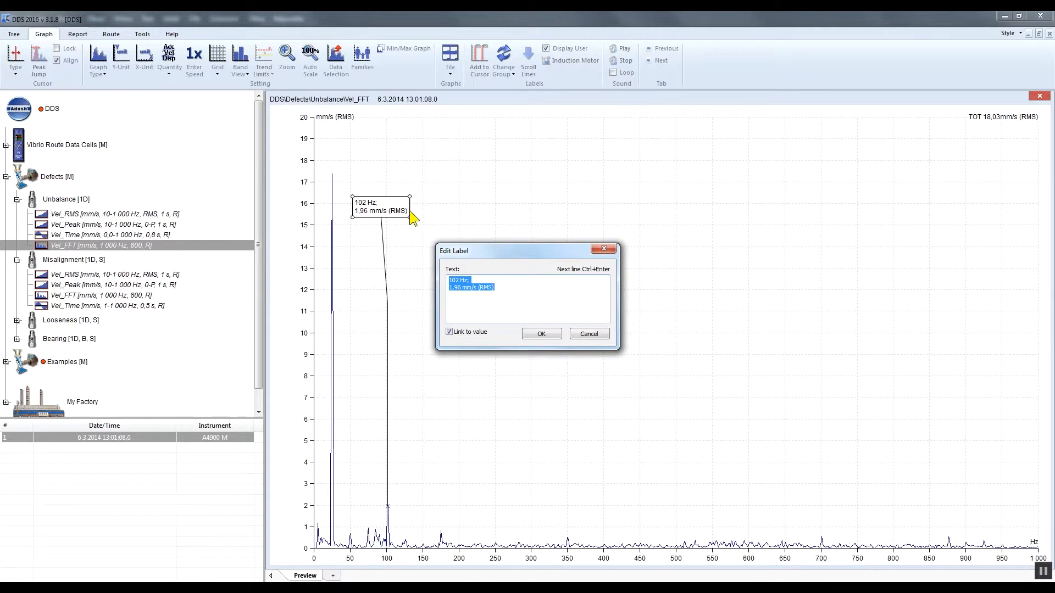
{"action": "type", "text": "Running speed"}
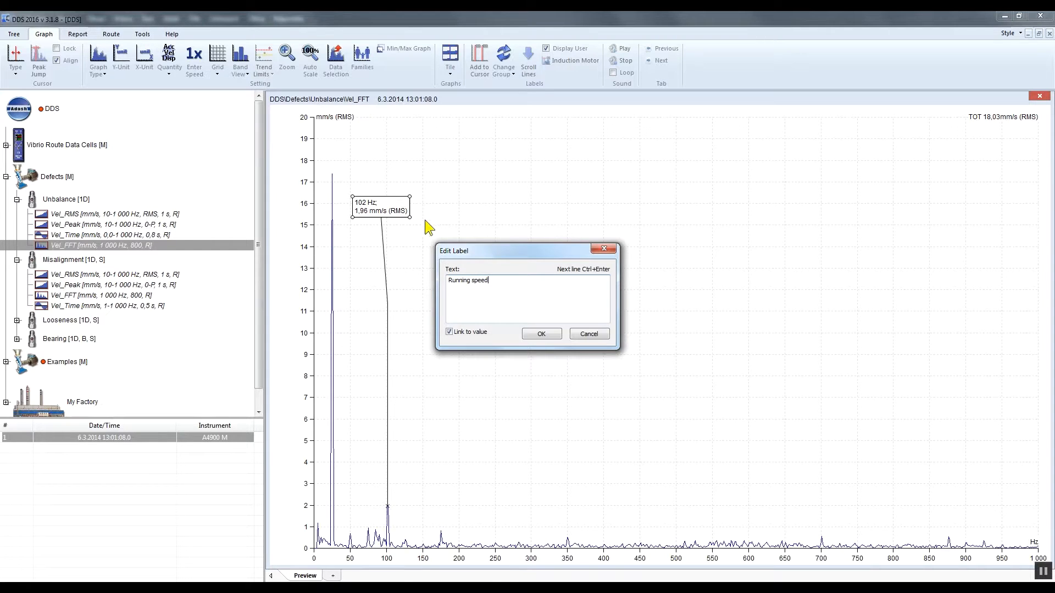
{"action": "left_click", "coordinate": [550, 334]}
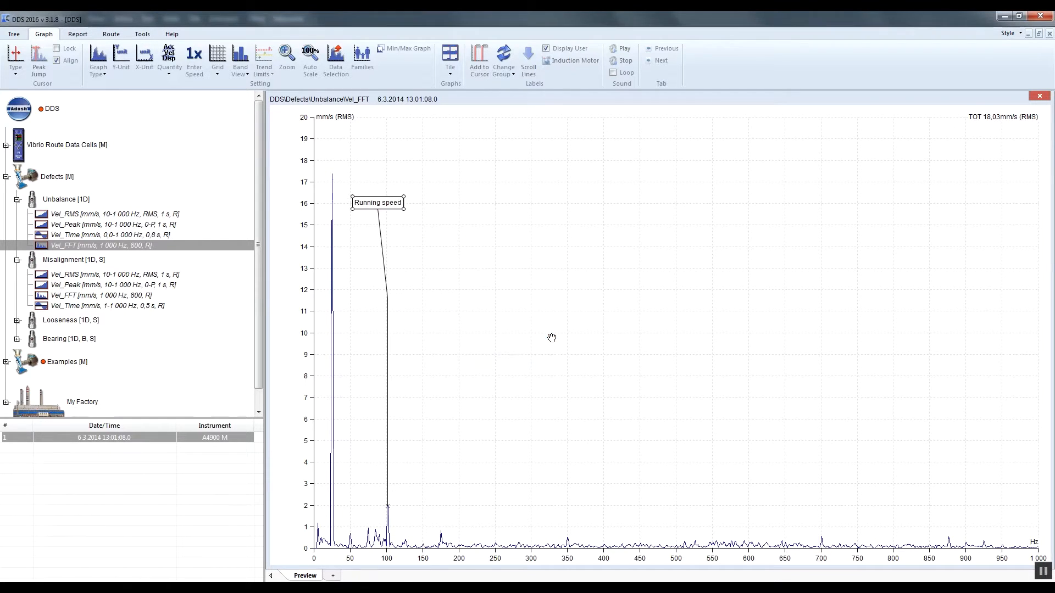
{"action": "left_click_drag", "start_coordinate": [389, 507], "coordinate": [331, 177]}
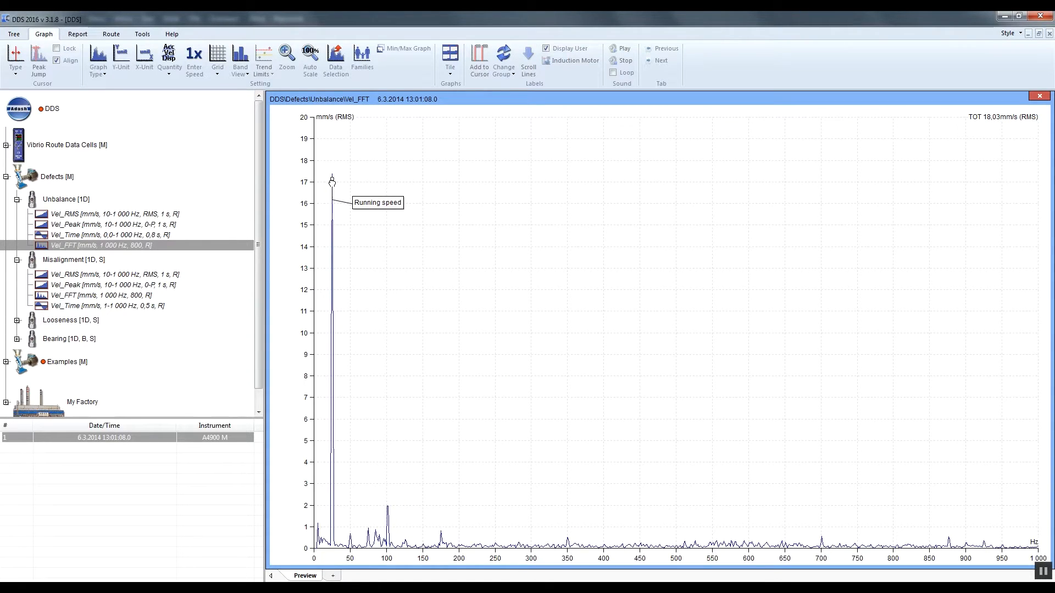
Collapse the Defects machine, expand the Spectrum point under Examples and display only its Ampl_Trend measurement.
{"action": "left_click", "coordinate": [6, 176]}
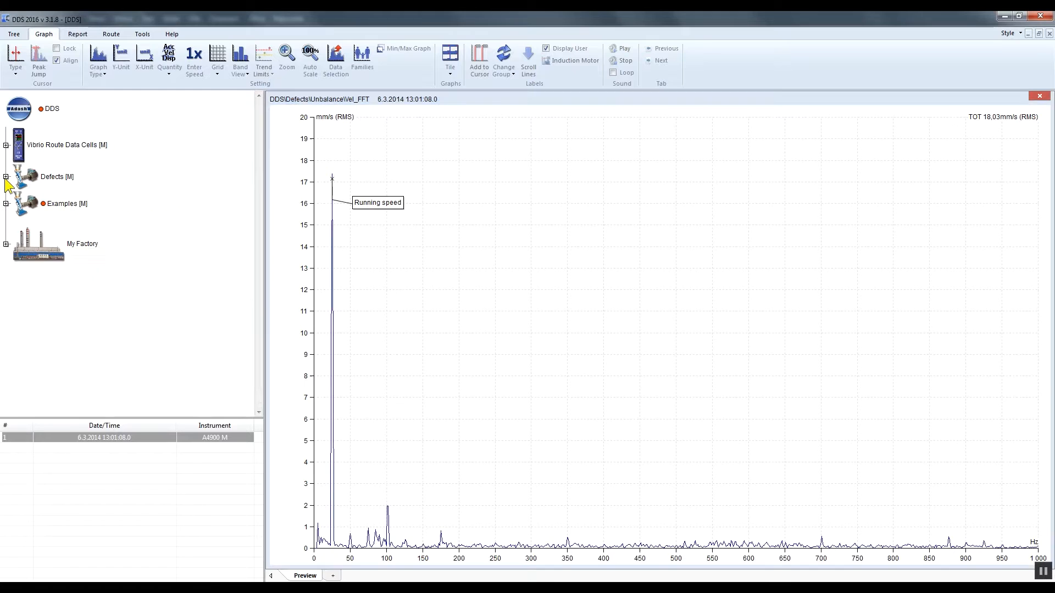
{"action": "left_click", "coordinate": [6, 204]}
{"action": "left_click", "coordinate": [17, 209]}
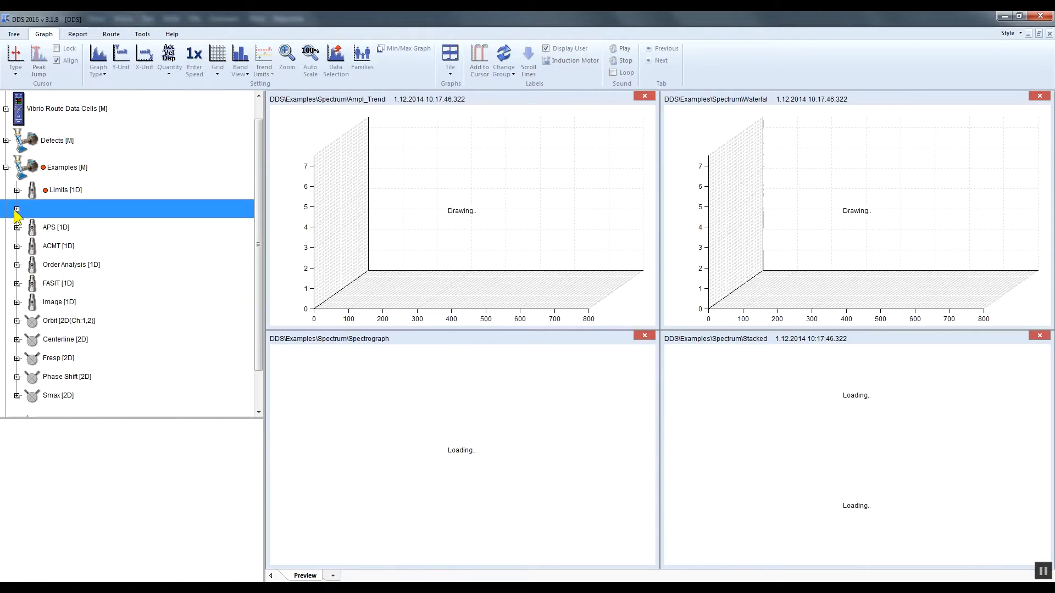
{"action": "left_click", "coordinate": [52, 225]}
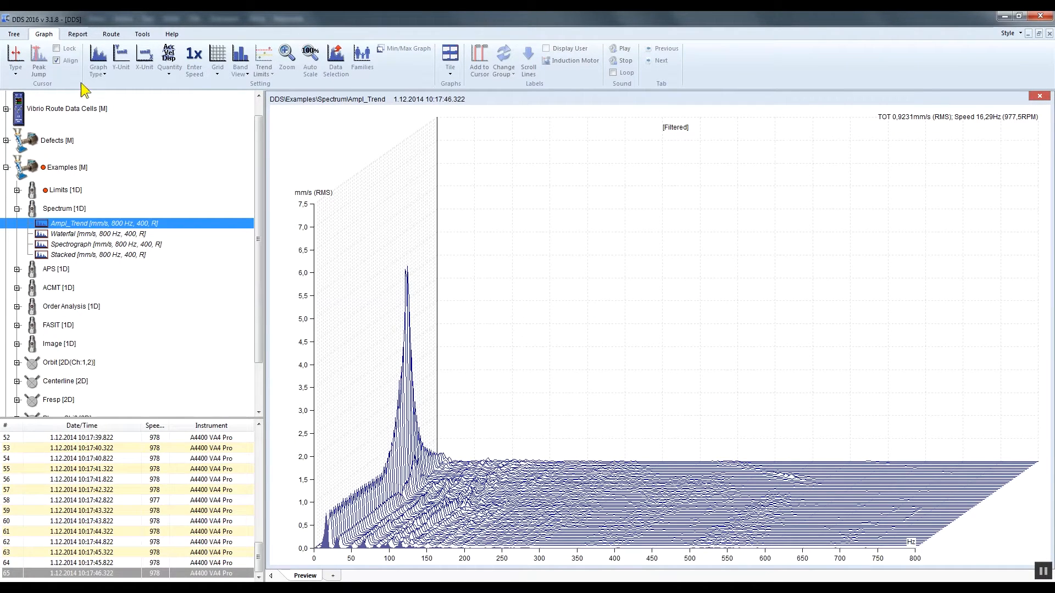
Show Ampl_Trend as Amplitude + Trend and view the spectra at rising trend points up to the peak at 10:17:24.822.
{"action": "left_click", "coordinate": [100, 65]}
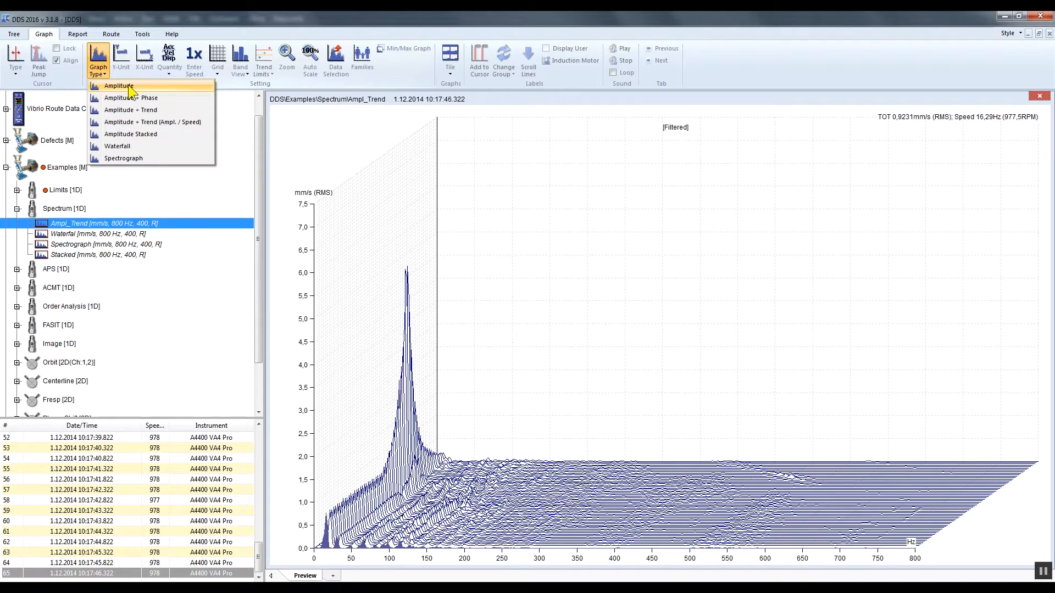
{"action": "left_click", "coordinate": [153, 111]}
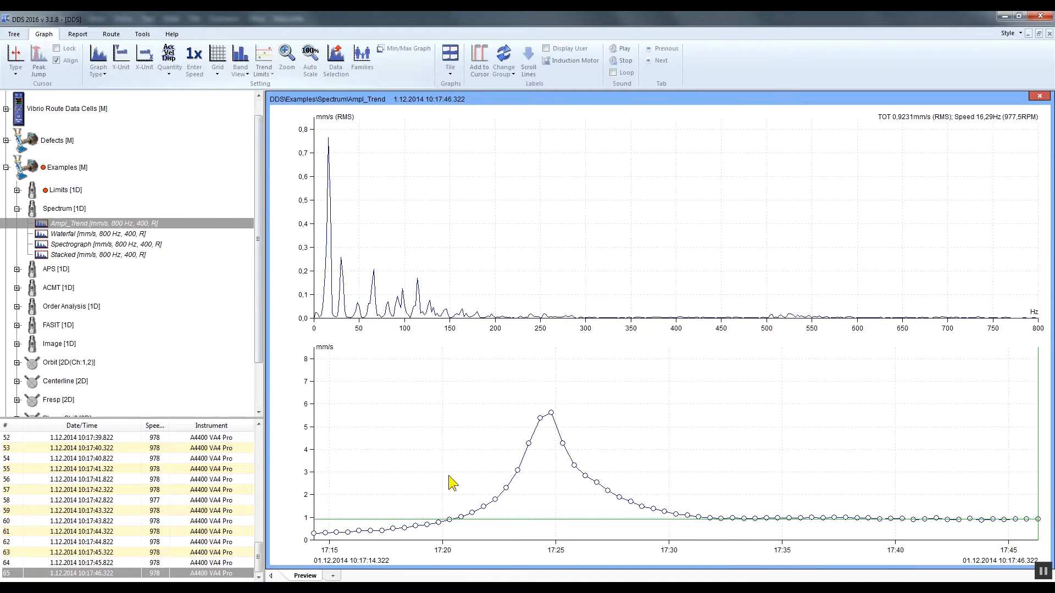
{"action": "left_click", "coordinate": [484, 507]}
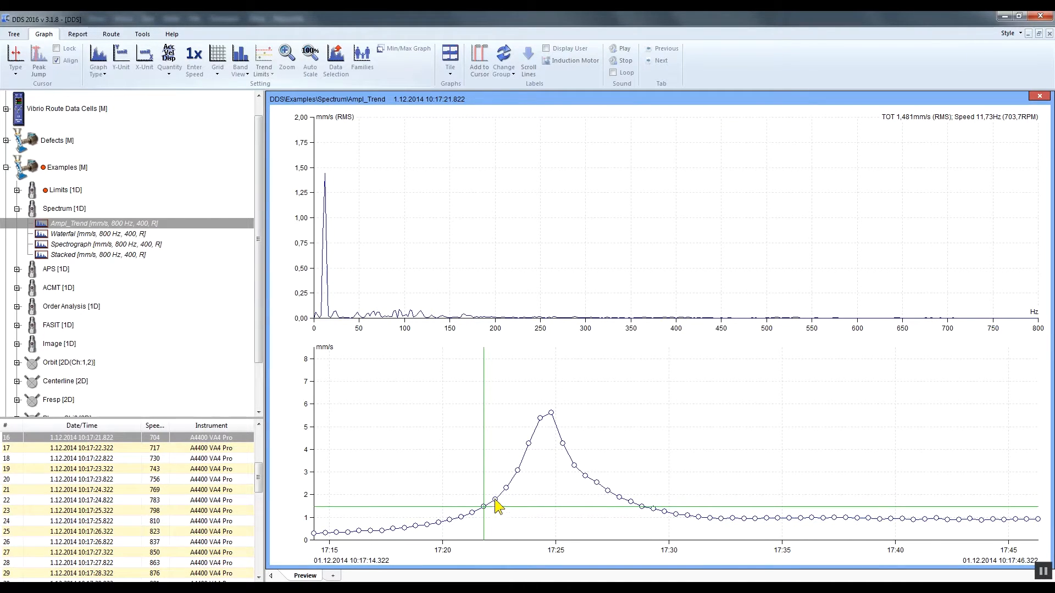
{"action": "left_click", "coordinate": [529, 444]}
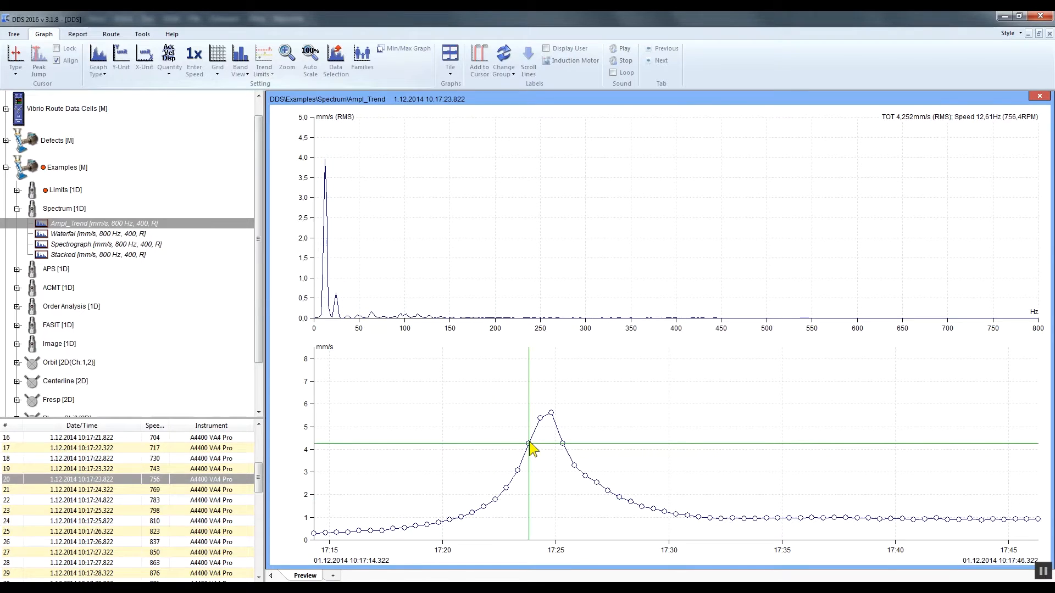
{"action": "left_click", "coordinate": [550, 415]}
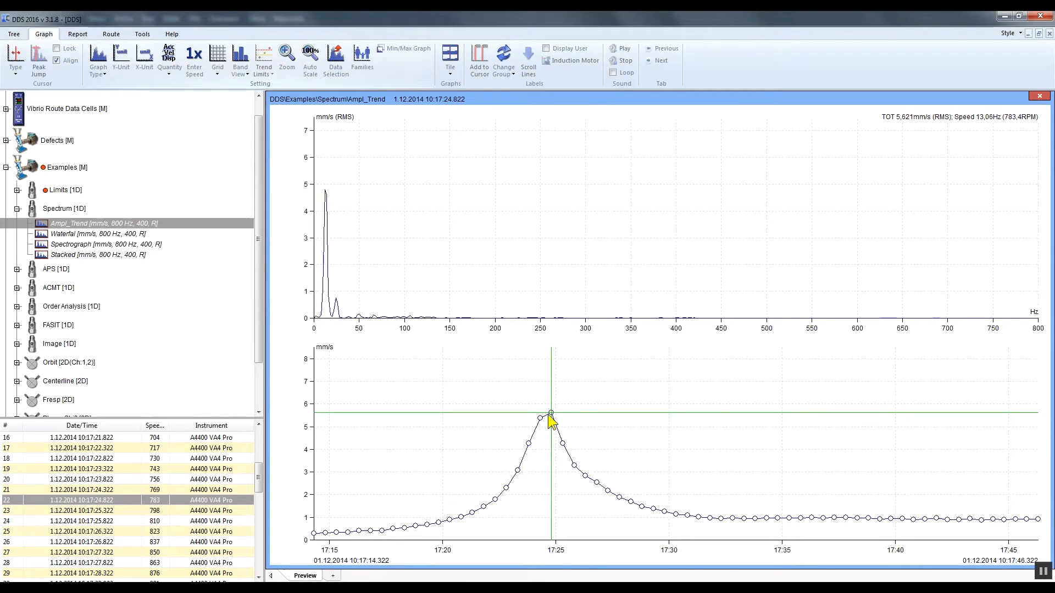
Switch the Ampl_Trend graph to Waterfall and advance through the spectra to the 10:17:28.822 reading.
{"action": "left_click", "coordinate": [102, 73]}
{"action": "left_click", "coordinate": [132, 146]}
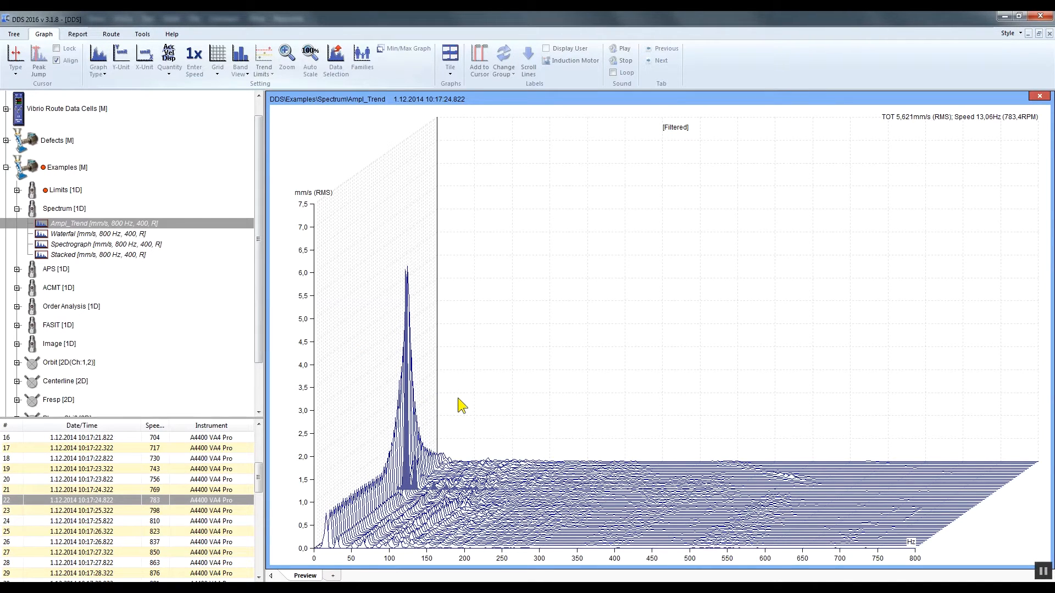
{"action": "scroll", "coordinate": [458, 398], "scroll_direction": "down", "scroll_amount": 1}
{"action": "key", "text": "Down"}
{"action": "key", "text": "Down"}
{"action": "key", "text": "Down"}
{"action": "key", "text": "Down"}
{"action": "key", "text": "Down"}
{"action": "key", "text": "Down"}
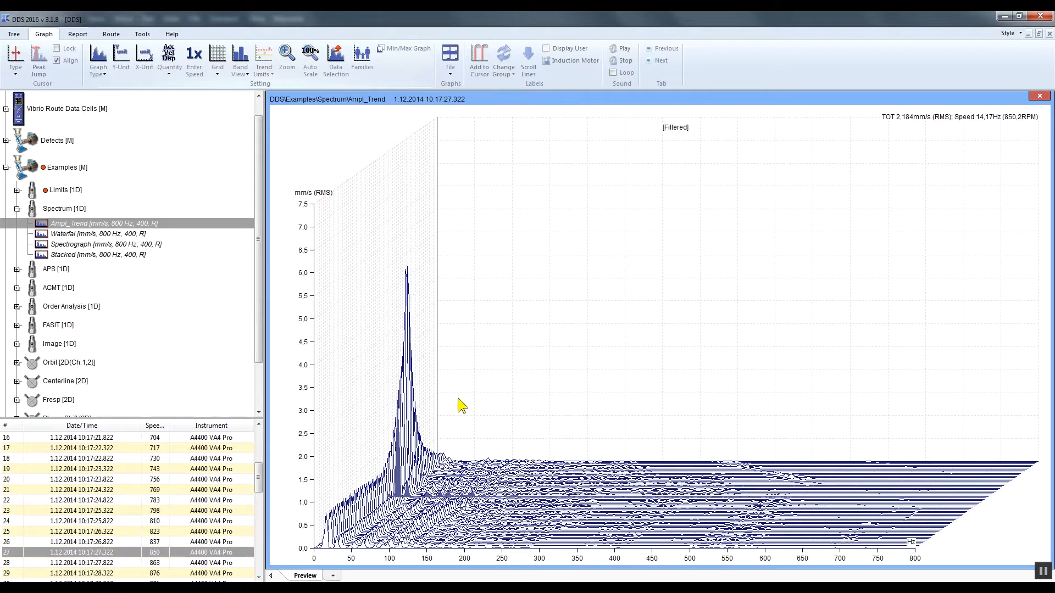
{"action": "key", "text": "Down"}
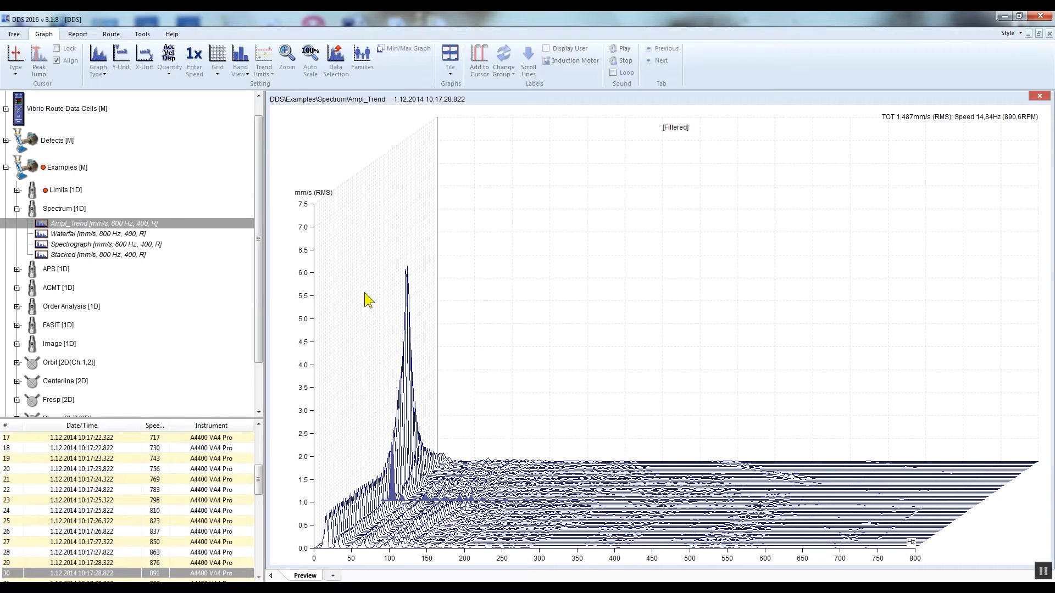
Set the Ampl_Trend graph type to Amplitude and convert the displayed quantity to Acceleration.
{"action": "left_click", "coordinate": [107, 71]}
{"action": "left_click", "coordinate": [122, 87]}
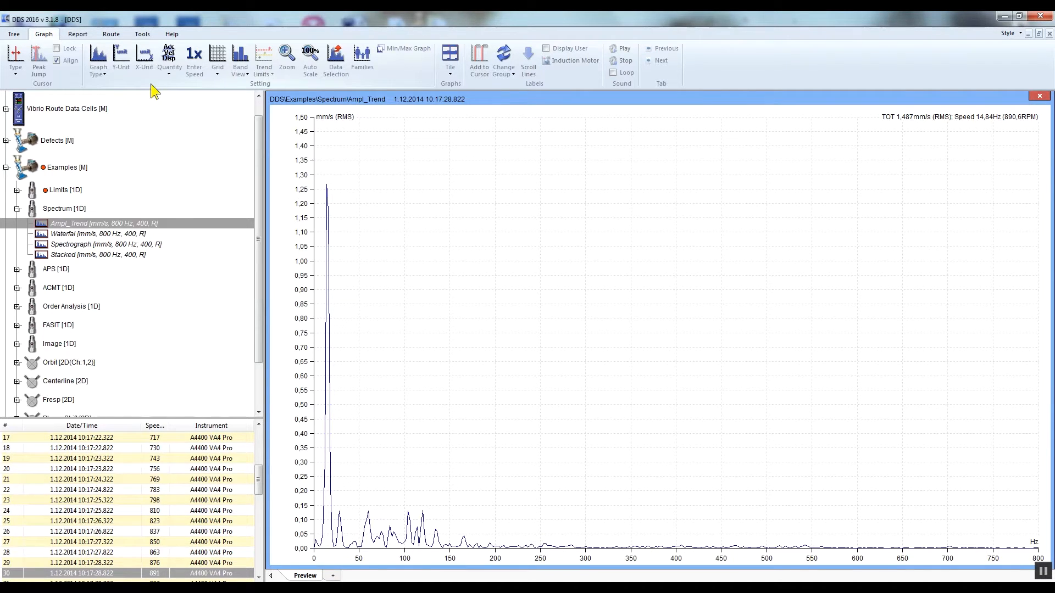
{"action": "left_click", "coordinate": [178, 71]}
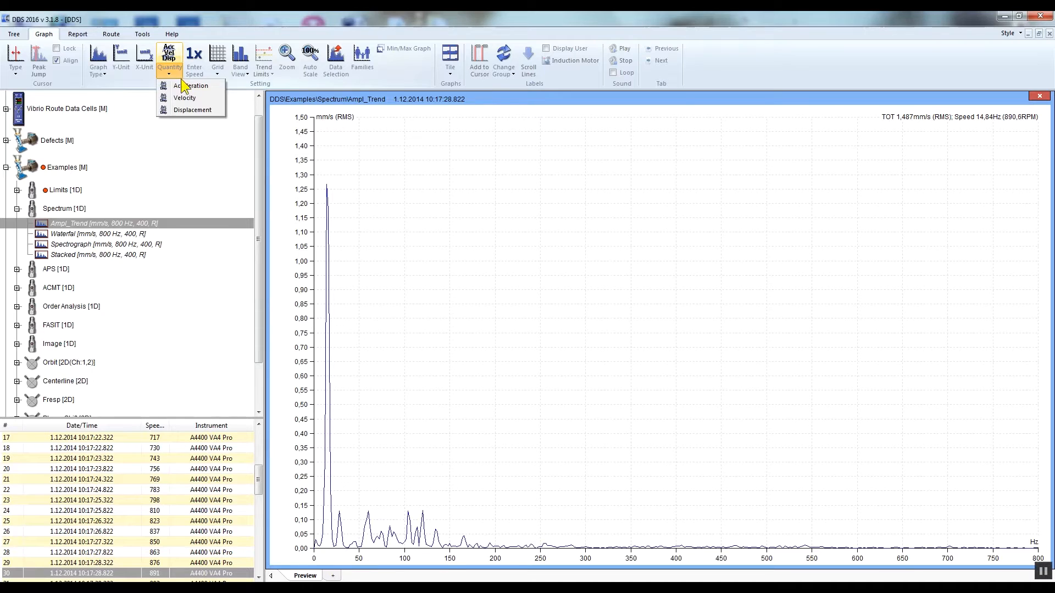
{"action": "left_click", "coordinate": [214, 88]}
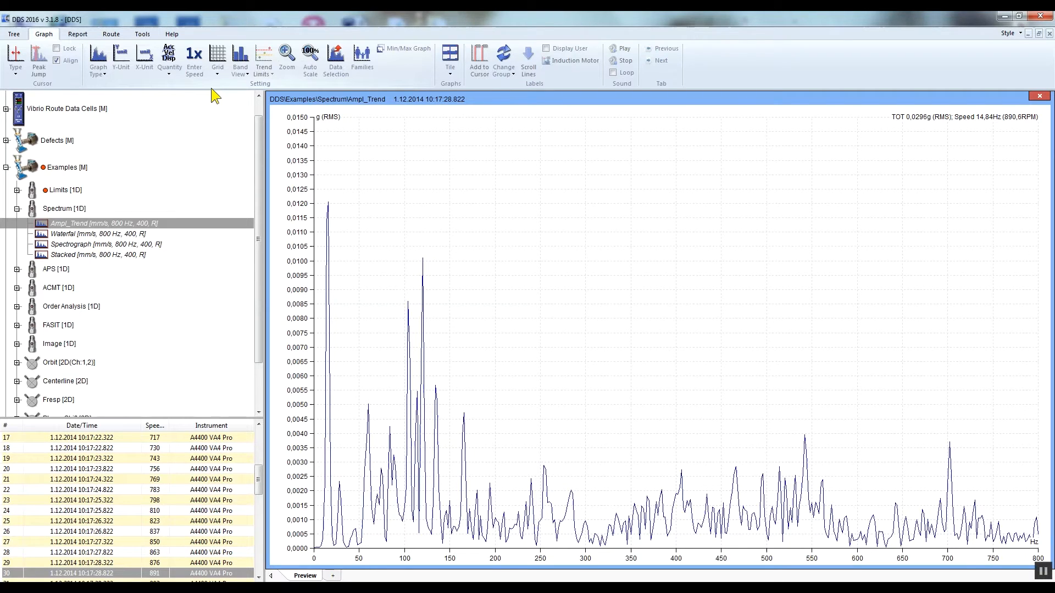
Change the Y-axis unit of the Ampl_Trend spectrum to mm/s.
{"action": "left_click", "coordinate": [127, 67]}
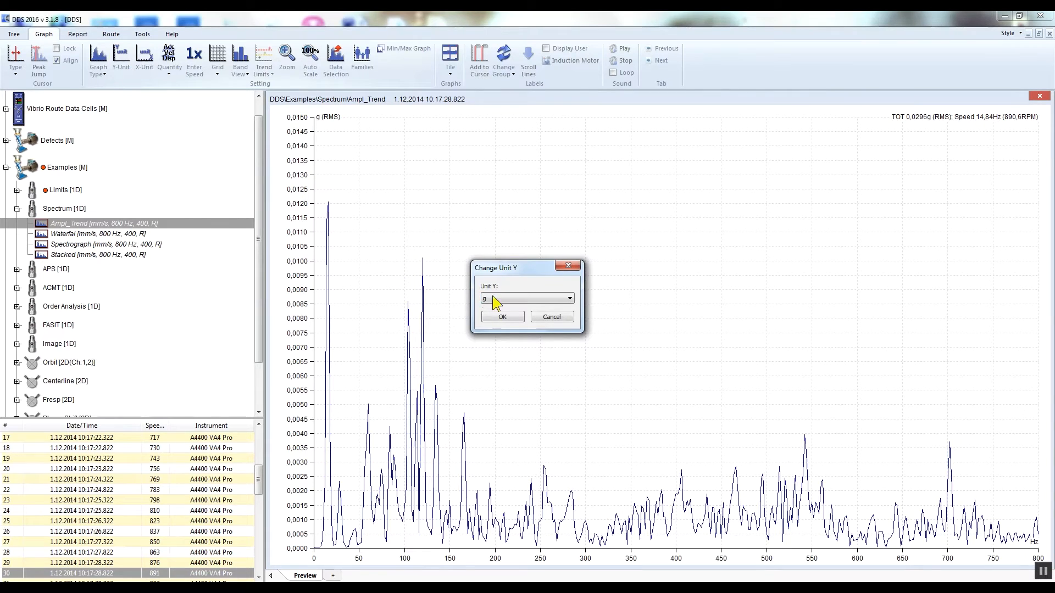
{"action": "left_click", "coordinate": [561, 300]}
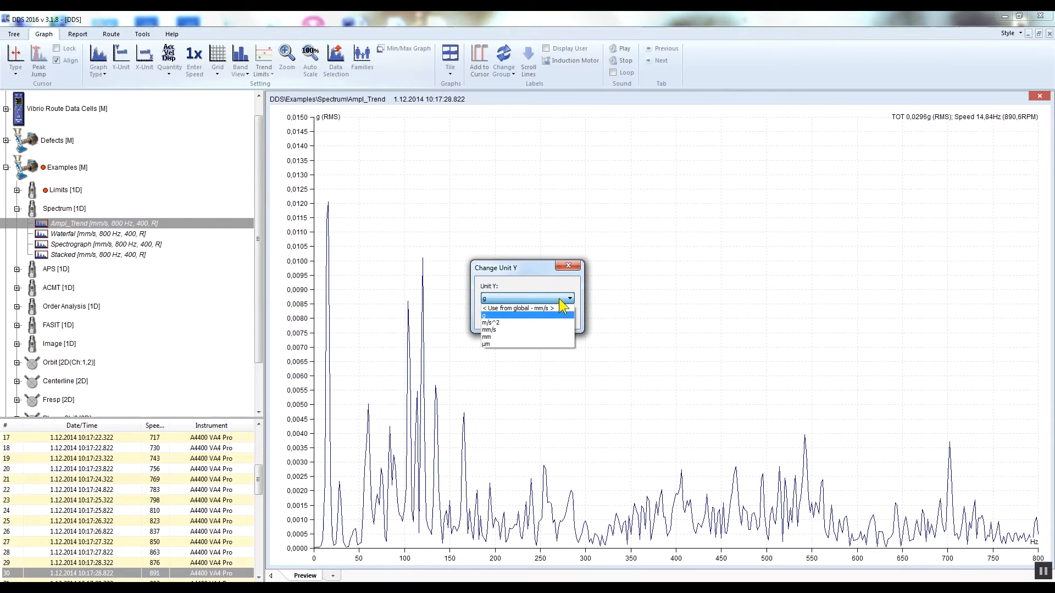
{"action": "left_click", "coordinate": [561, 329]}
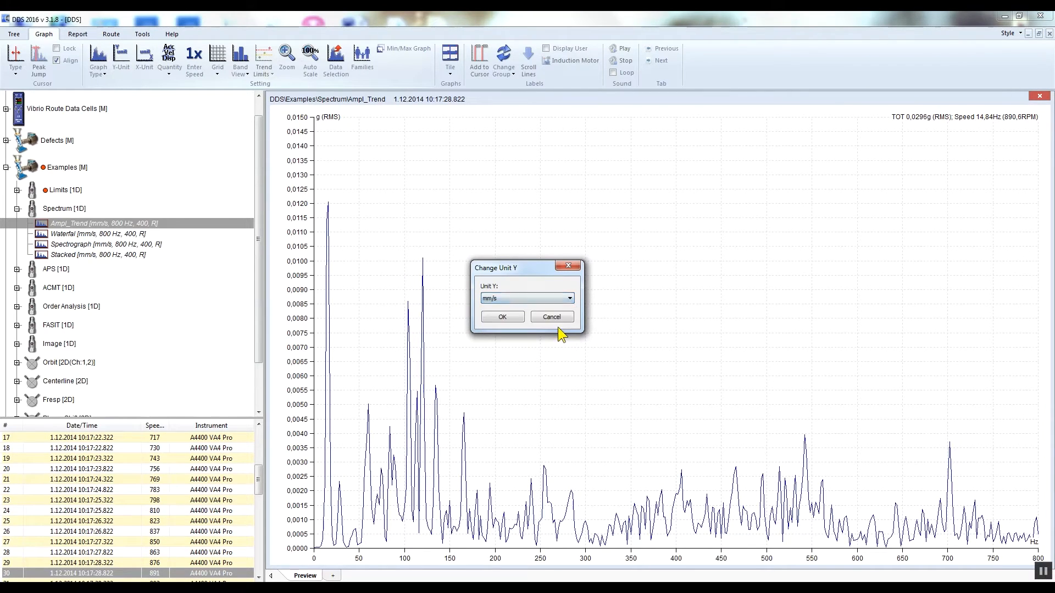
{"action": "left_click", "coordinate": [515, 318]}
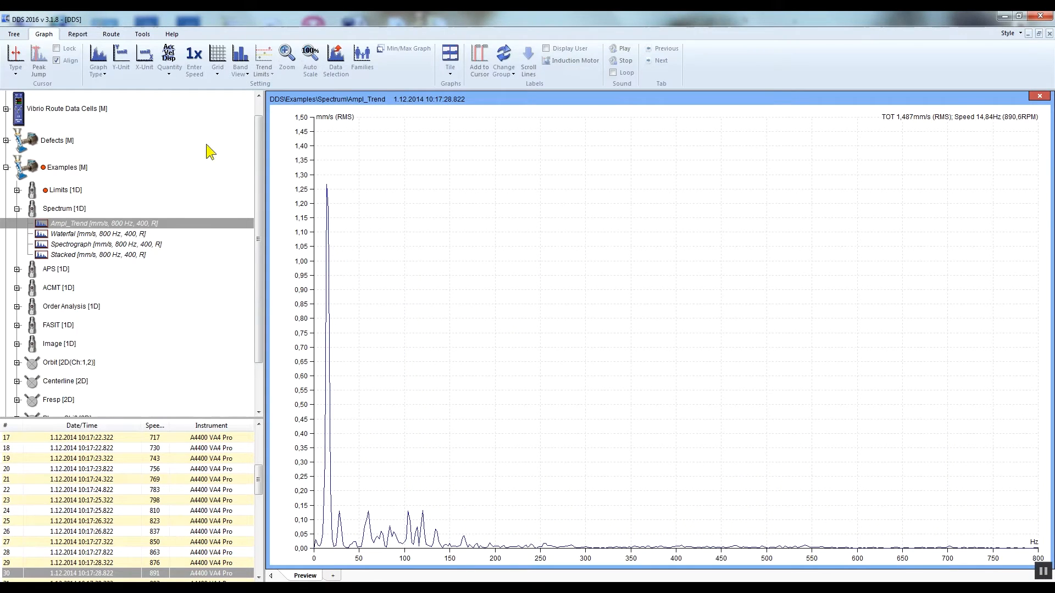
Change the X-axis unit of the Ampl_Trend spectrum to RPM.
{"action": "left_click", "coordinate": [144, 60]}
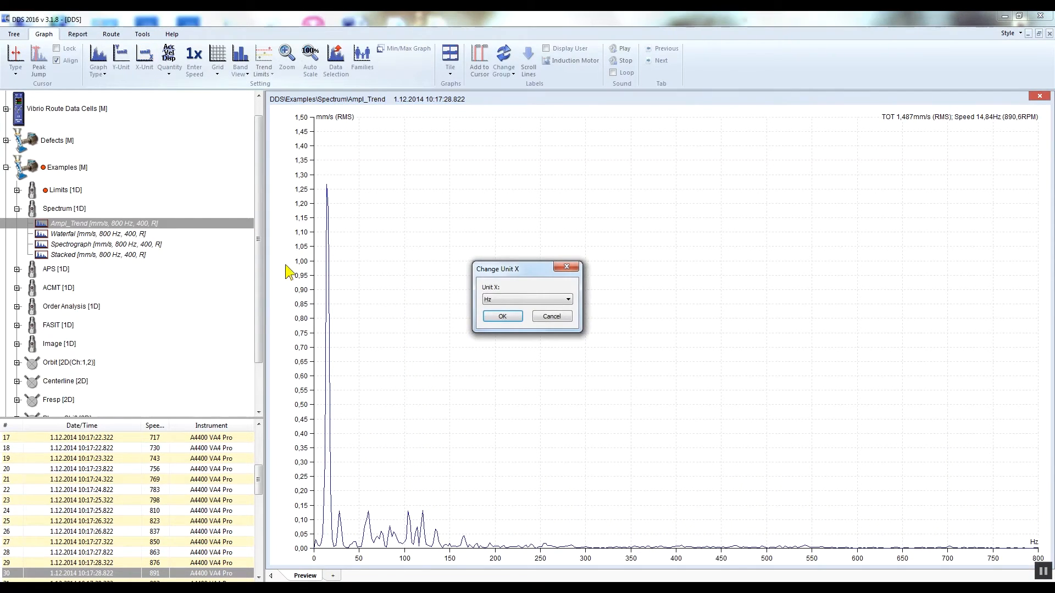
{"action": "left_click", "coordinate": [568, 299]}
{"action": "left_click", "coordinate": [563, 315]}
{"action": "left_click", "coordinate": [506, 317]}
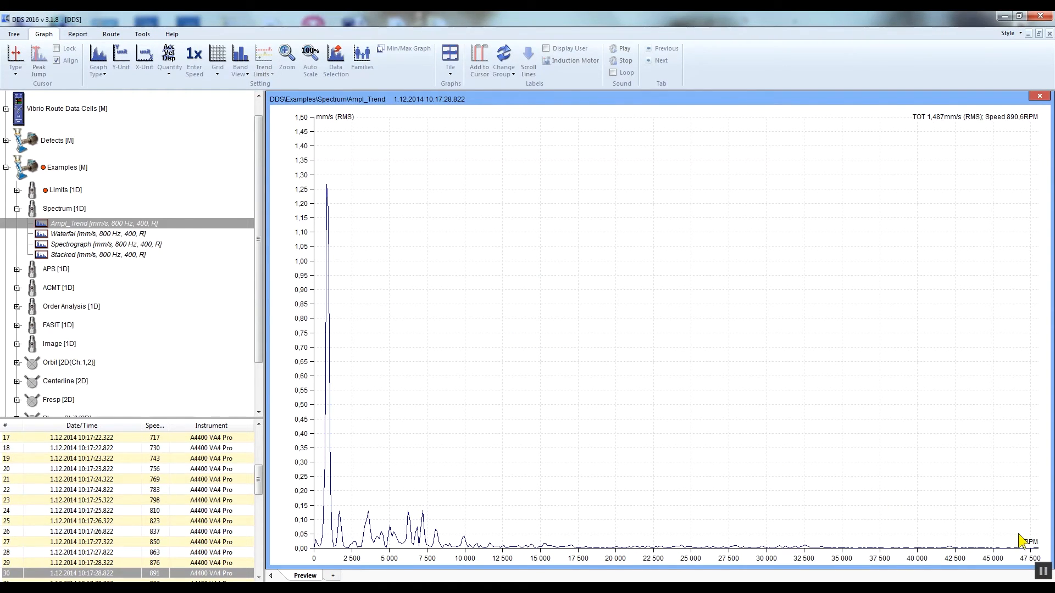